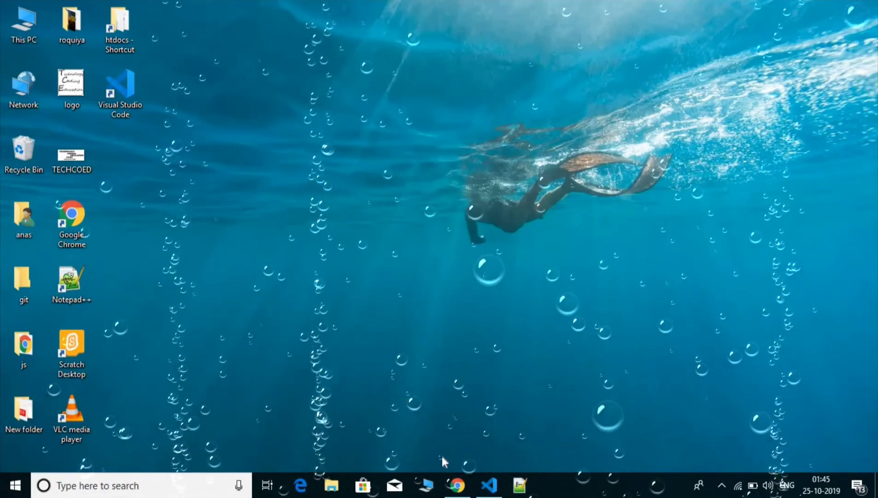
Launch Google Chrome from the taskbar to a New Tab page
{"action": "left_click", "coordinate": [456, 485]}
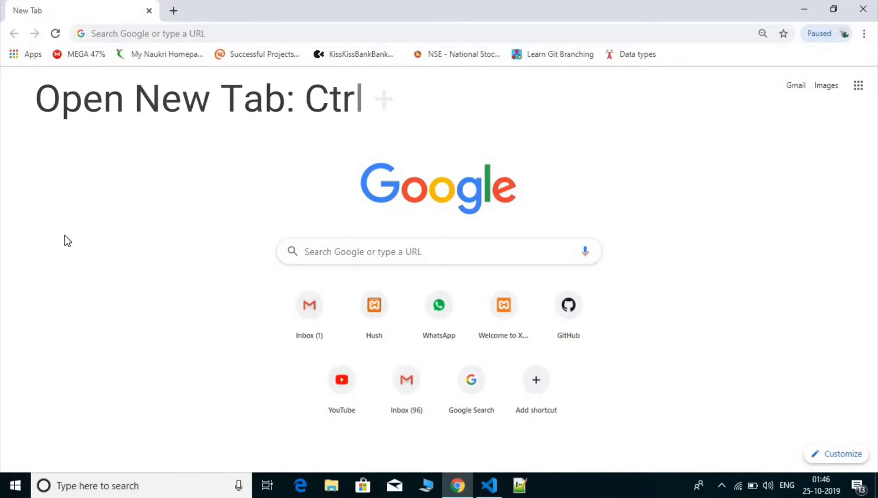
Add a second New Tab with Ctrl+T, then open and close an extra window with Ctrl+N
{"action": "key", "text": "ctrl+t"}
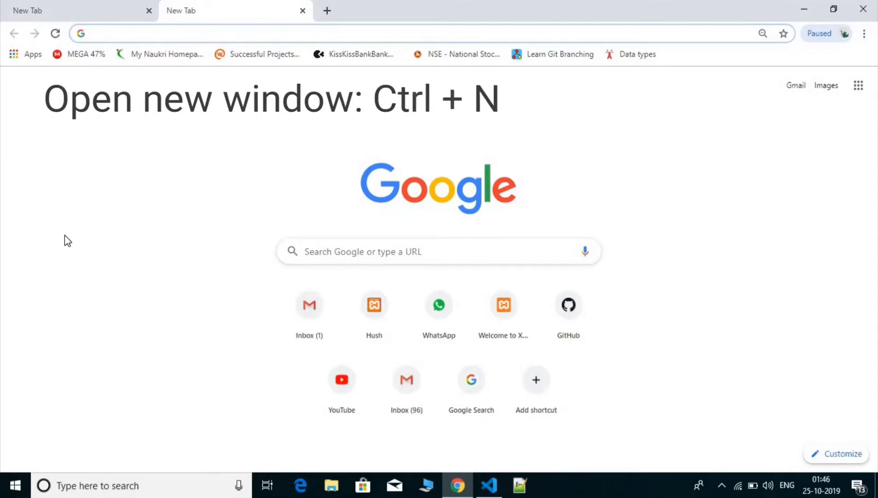
{"action": "key", "text": "ctrl+n"}
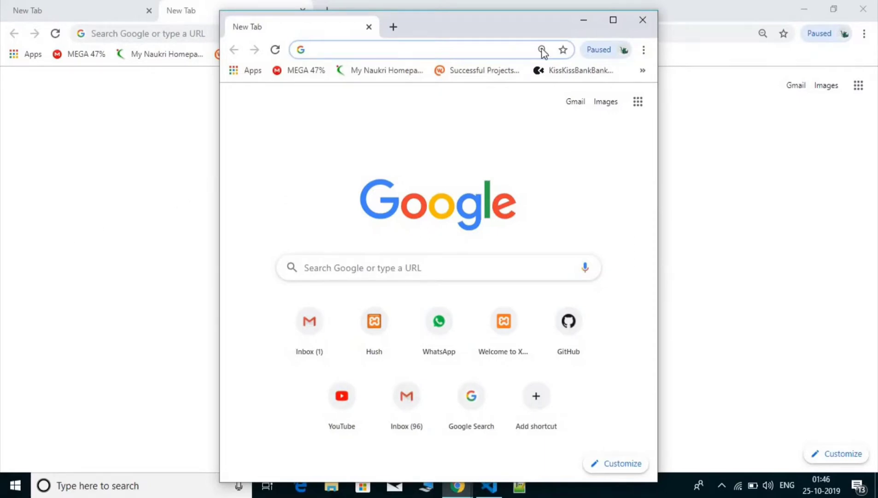
{"action": "left_click", "coordinate": [645, 23]}
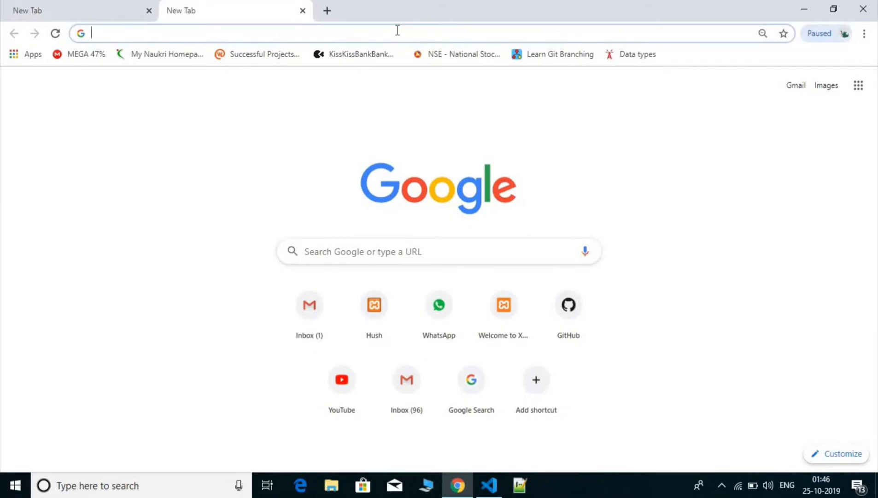
Search Google for JLFAKHF from the address bar, then close the results tab
{"action": "type", "text": "JLFAKHF"}
{"action": "key", "text": "Return"}
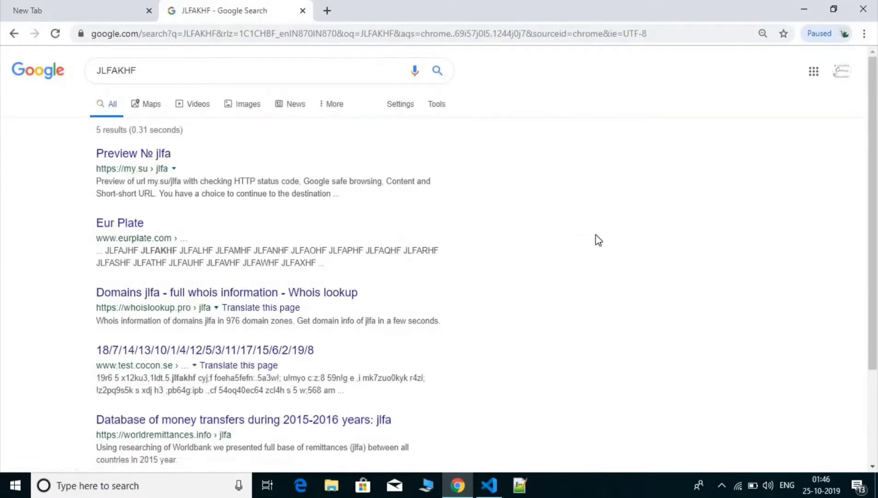
{"action": "left_click", "coordinate": [302, 10]}
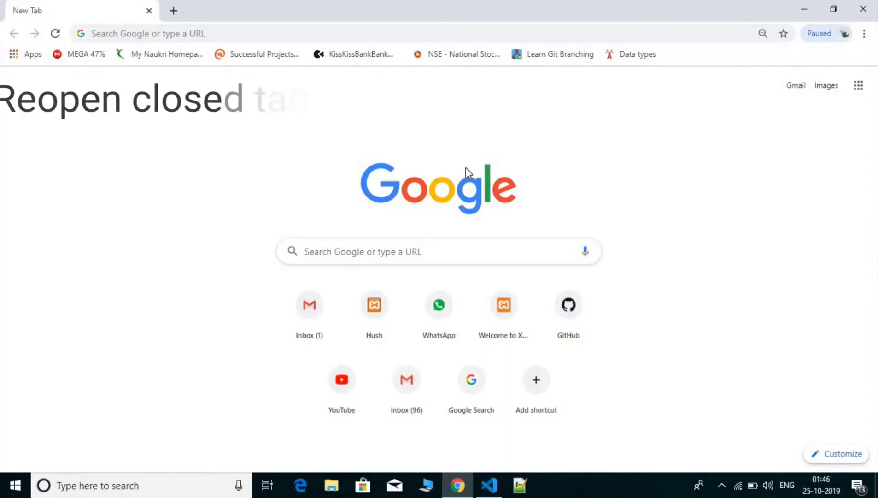
Reopen the closed JLFAKHF tab, close it with Ctrl+W, then open a new window
{"action": "key", "text": "ctrl+shift+t"}
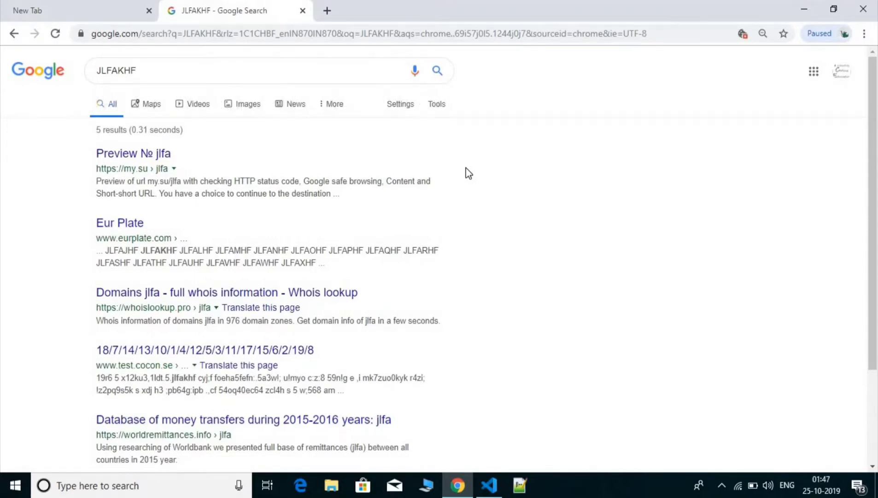
{"action": "key", "text": "ctrl+w"}
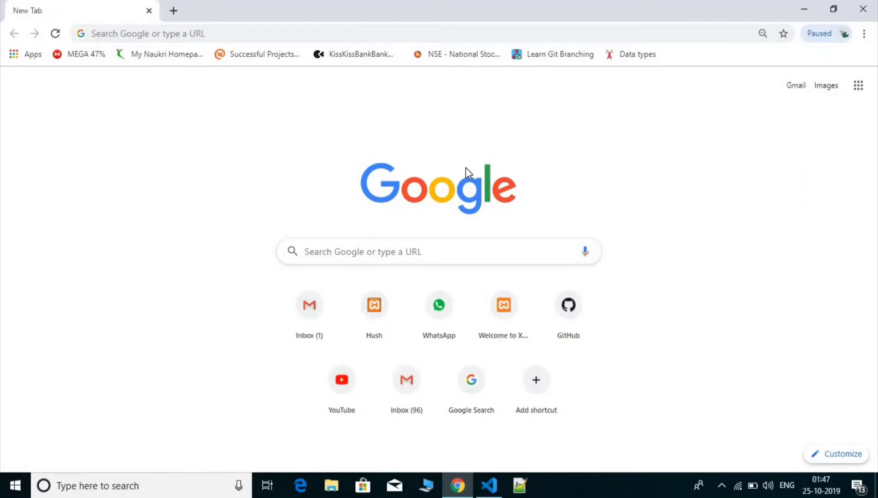
{"action": "key", "text": "ctrl+n"}
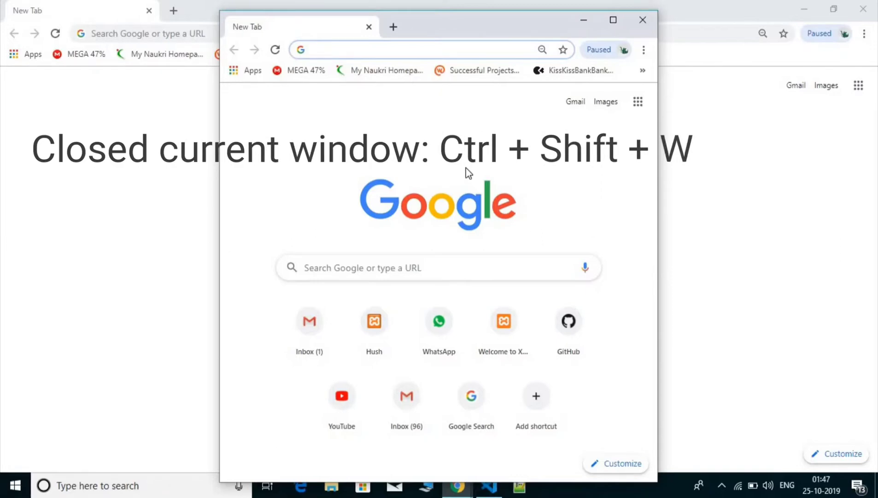
Close the extra window with Ctrl+Shift+W and open an incognito window with Ctrl+Shift+N
{"action": "key", "text": "ctrl+shift+w"}
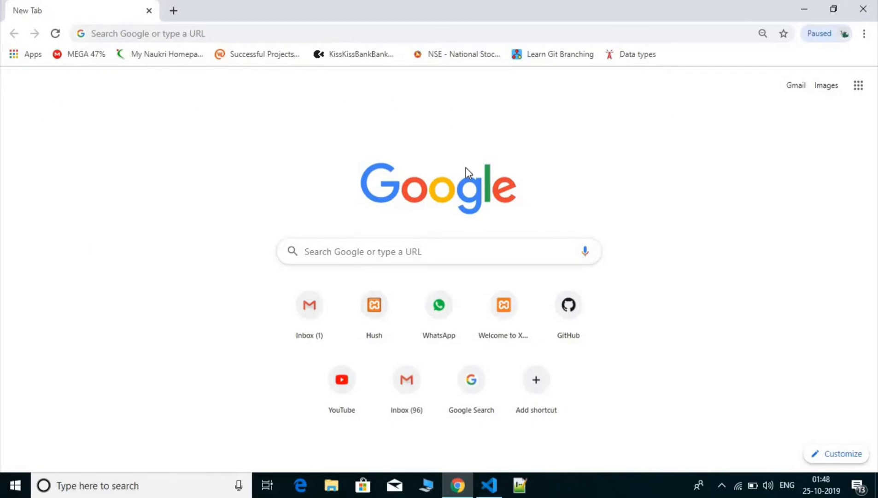
{"action": "key", "text": "ctrl+shift+n"}
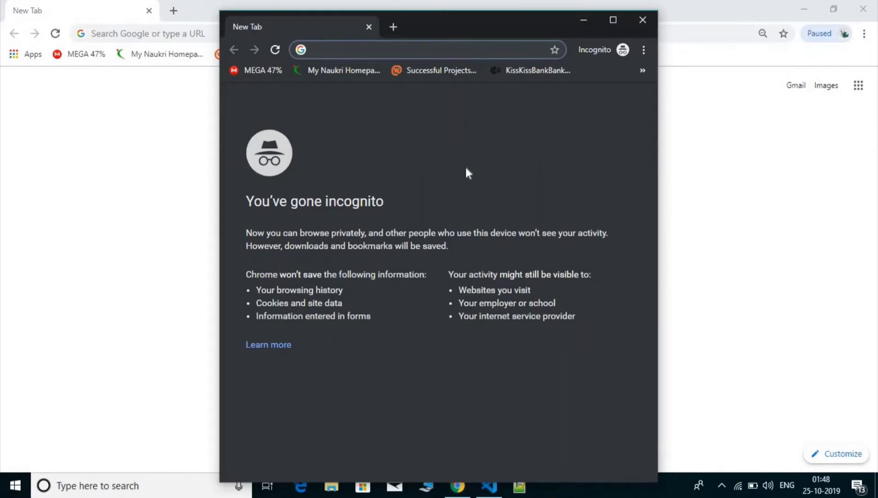
Close the incognito window and add a new tab to the main window
{"action": "key", "text": "ctrl+w"}
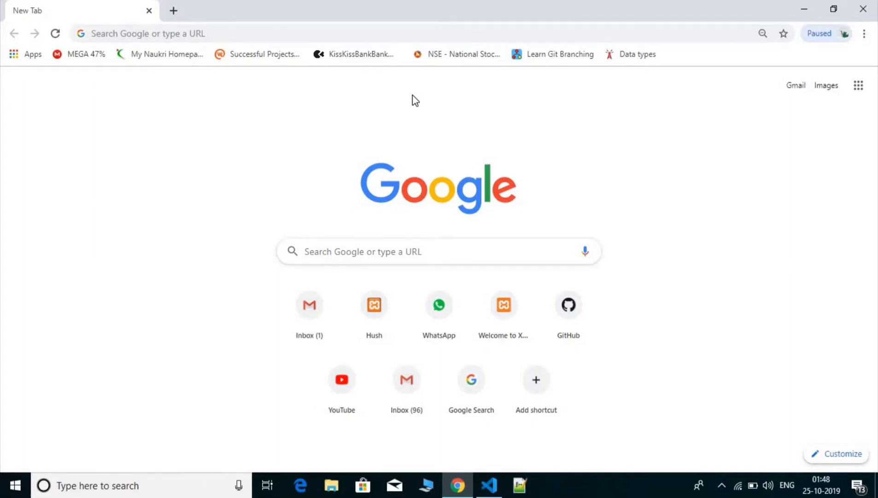
{"action": "key", "text": "ctrl+t"}
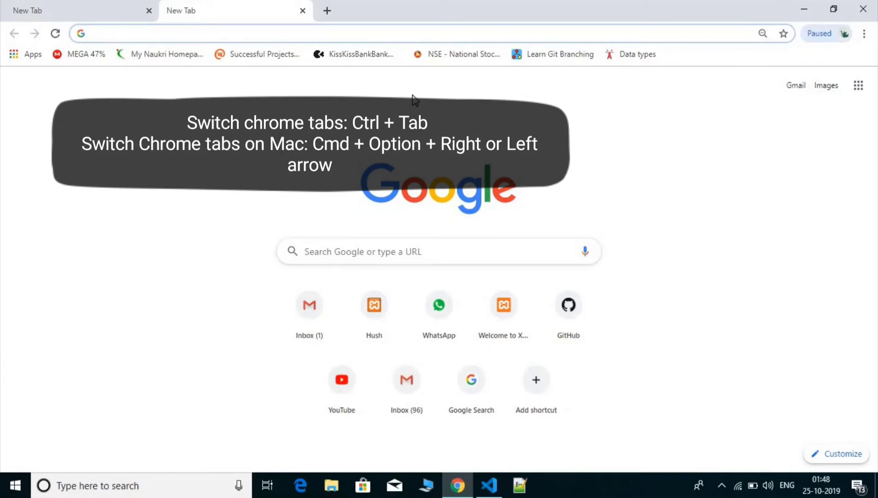
{"action": "key", "text": "ctrl+Tab"}
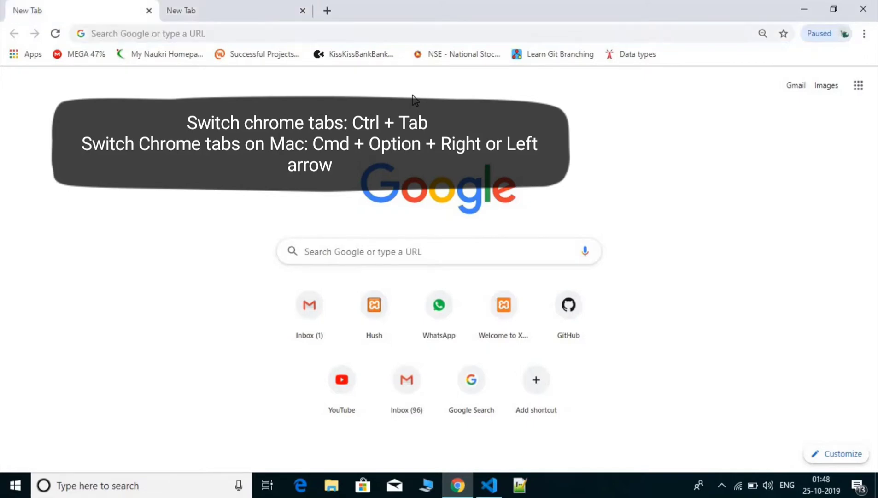
{"action": "key", "text": "ctrl+Tab"}
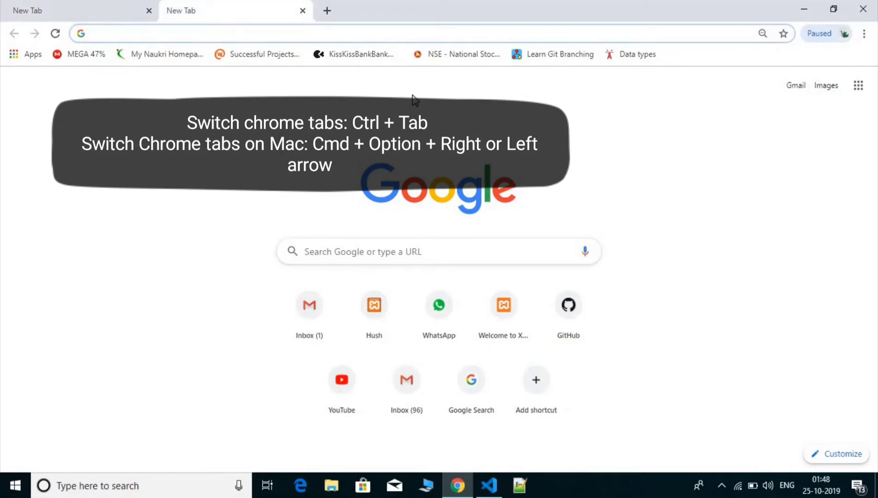
{"action": "key", "text": "ctrl+Tab"}
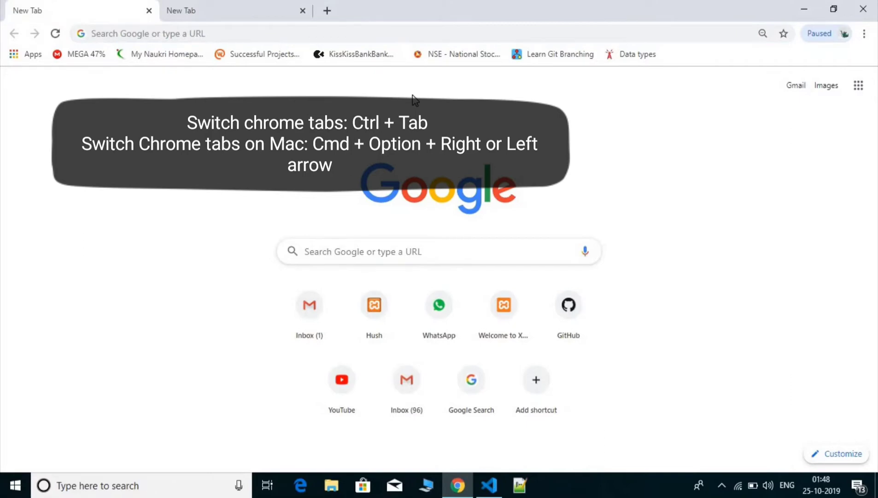
{"action": "key", "text": "ctrl+Tab"}
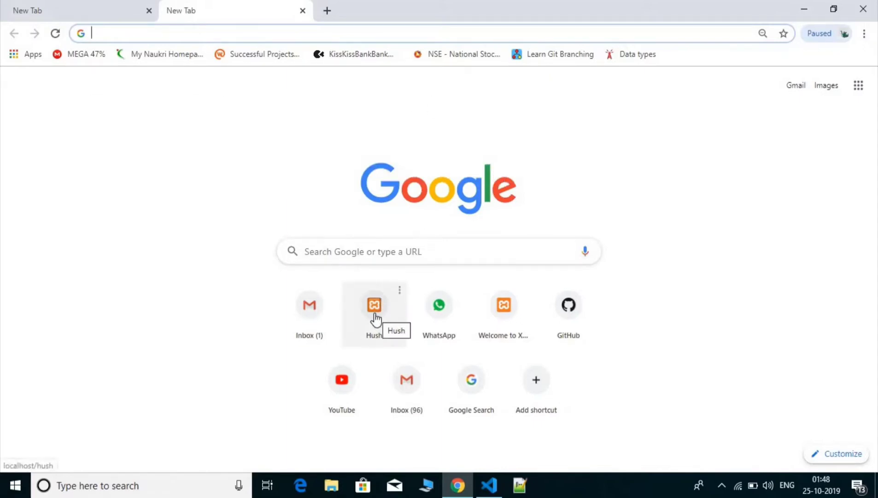
Ctrl+click the Inbox (1) shortcut to open Gmail in a background tab and check it
{"action": "left_click", "coordinate": [305, 308]}
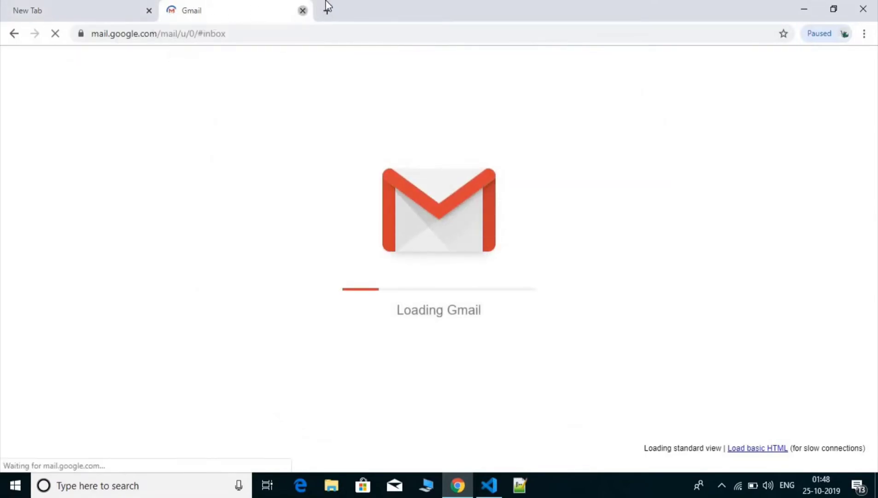
{"action": "left_click", "coordinate": [302, 10]}
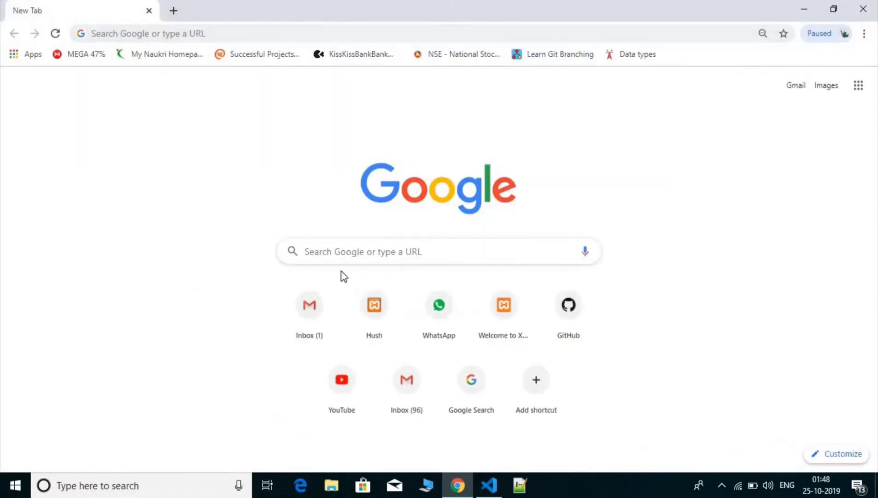
{"action": "left_click", "coordinate": [316, 304], "text": "ctrl"}
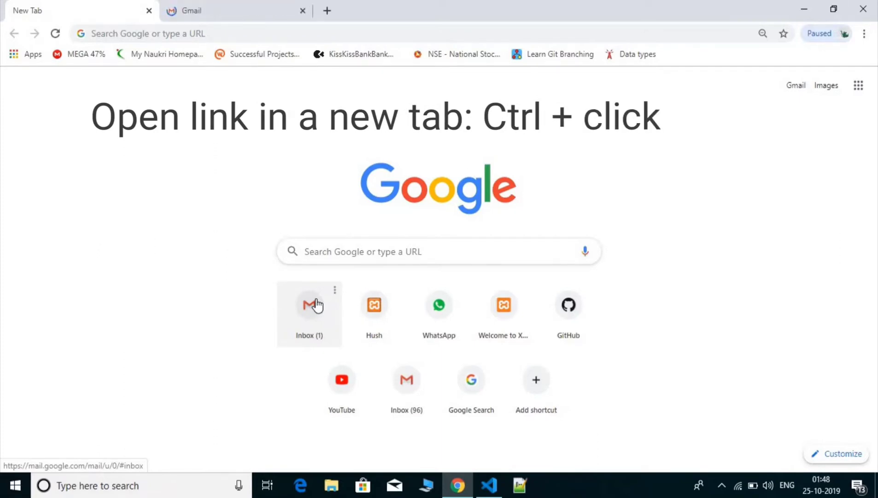
{"action": "left_click", "coordinate": [237, 7]}
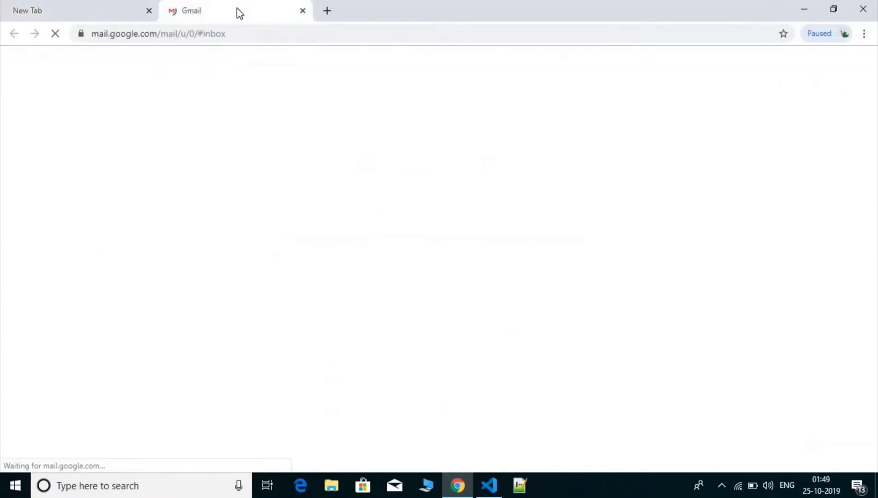
{"action": "left_click", "coordinate": [58, 10]}
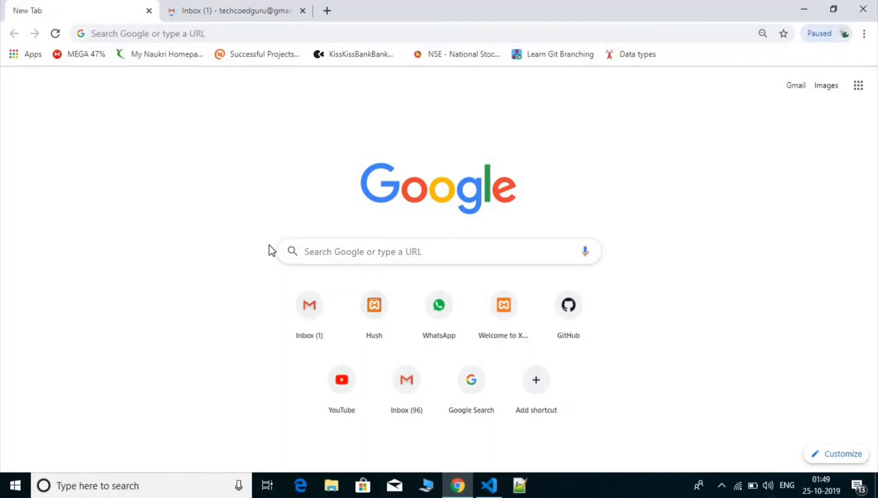
Shift+click the Inbox (1) shortcut to open Gmail in a new window, then close it
{"action": "left_click", "coordinate": [316, 311], "text": "shift"}
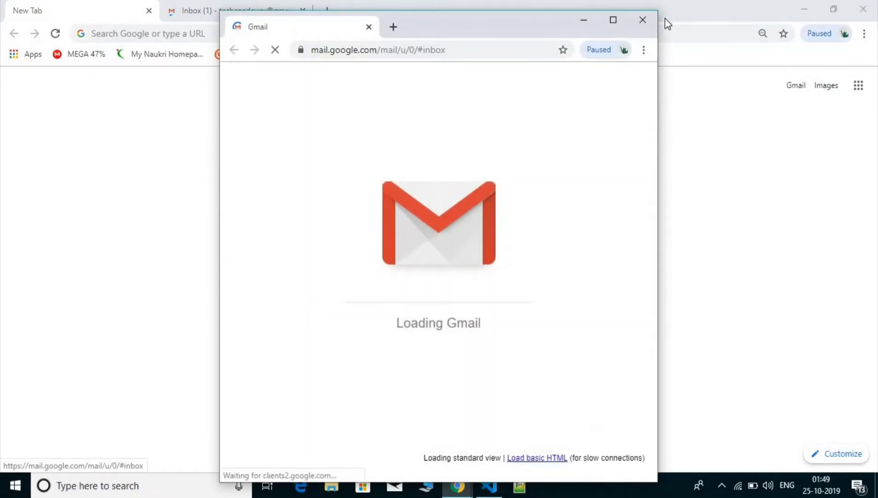
{"action": "left_click", "coordinate": [642, 20]}
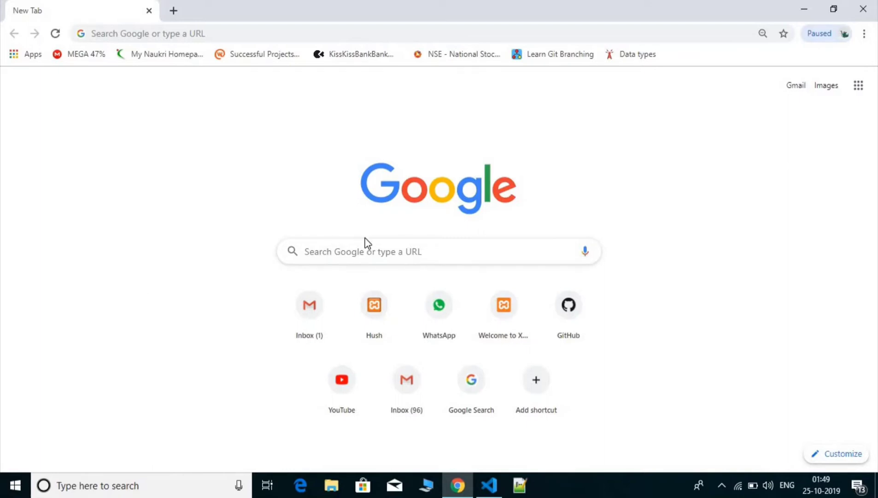
Open the GitHub shortcut, go back with Alt+Left, then forward with Alt+Right
{"action": "left_click", "coordinate": [580, 313]}
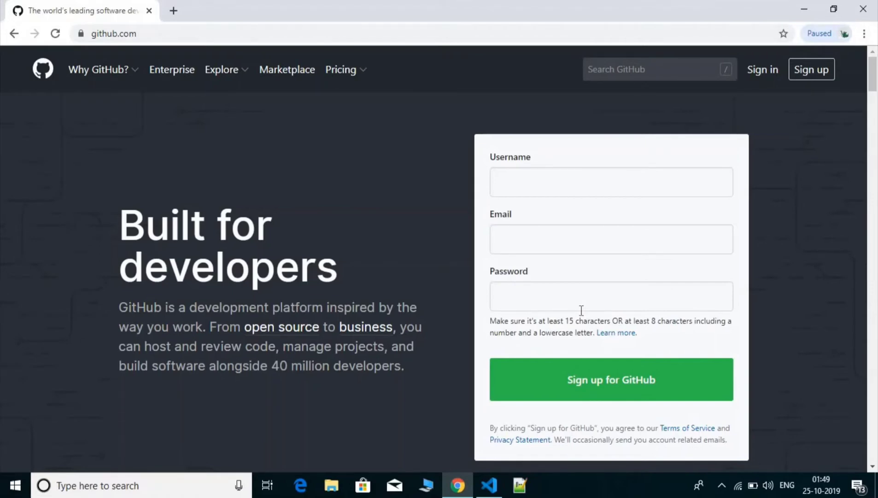
{"action": "key", "text": "alt+Left"}
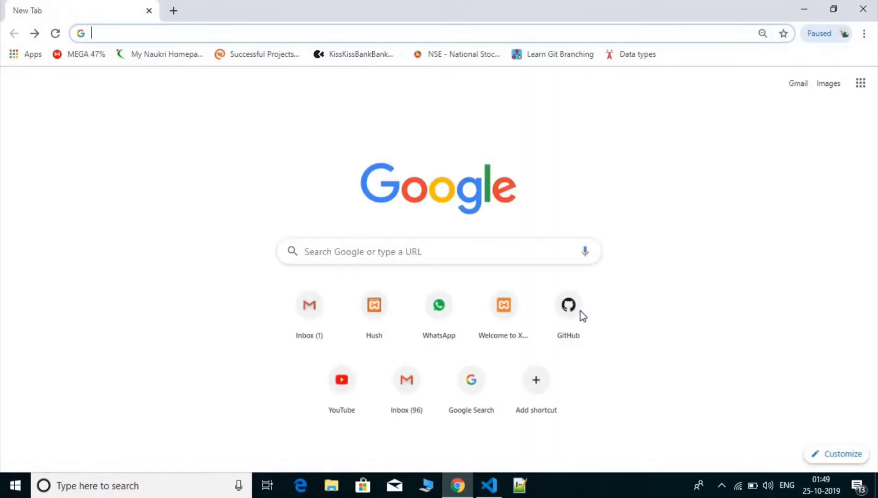
{"action": "key", "text": "alt+Right"}
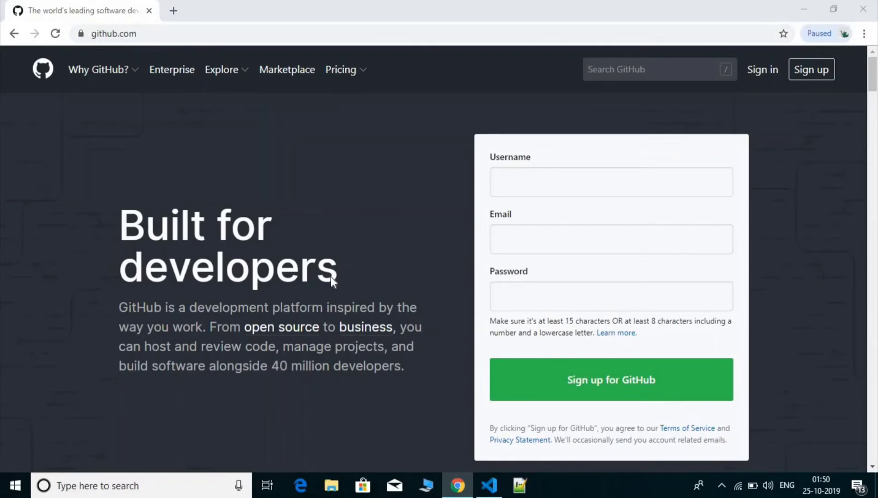
Bring up the Save As dialog with Ctrl+S and cancel it without saving
{"action": "key", "text": "ctrl+s"}
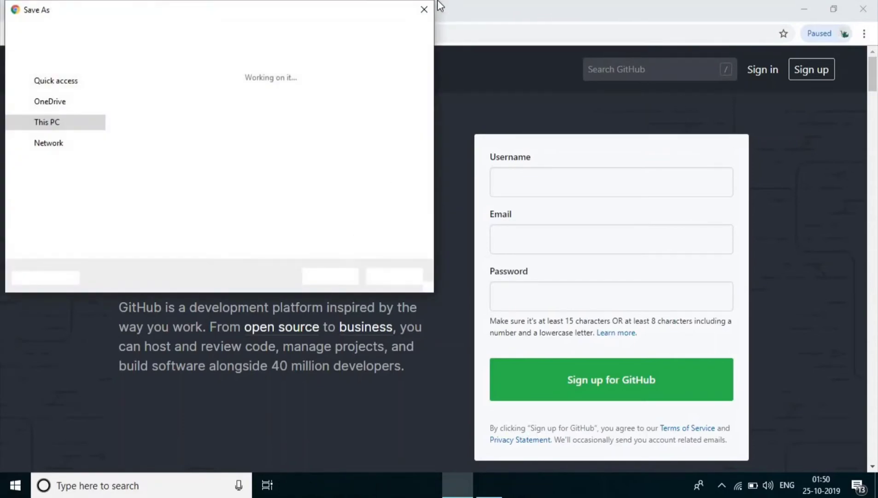
{"action": "left_click", "coordinate": [424, 10]}
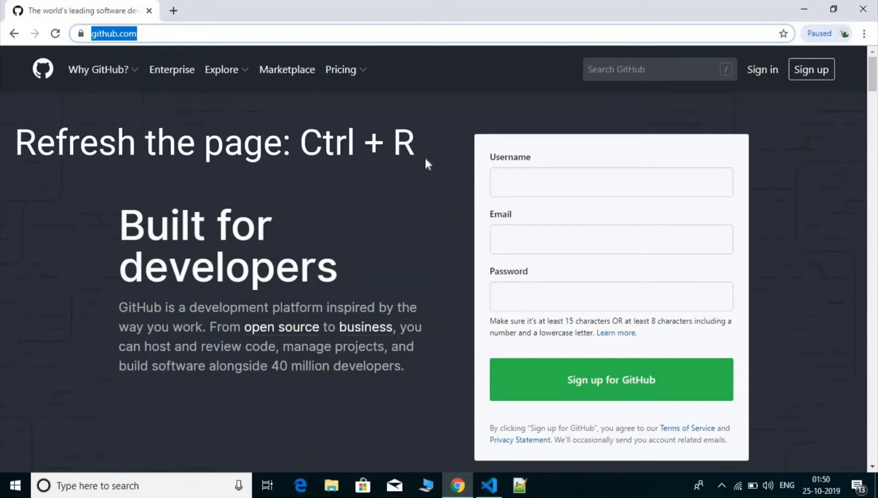
Reload the GitHub page, then hard-reload it while bypassing cached data
{"action": "key", "text": "ctrl+r"}
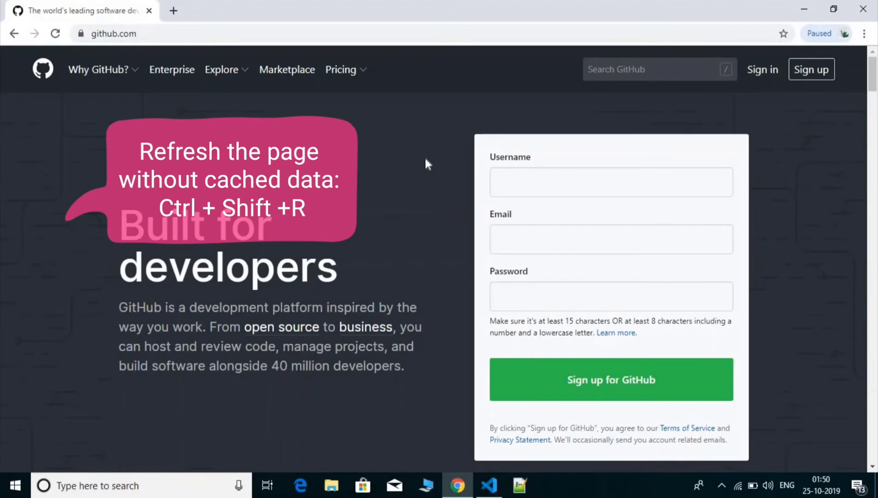
{"action": "key", "text": "ctrl+shift+r"}
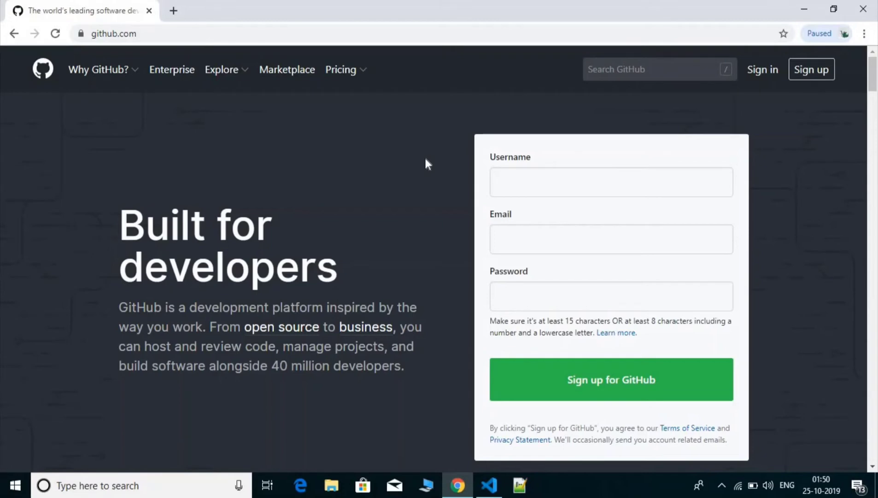
{"action": "key", "text": "ctrl+plus"}
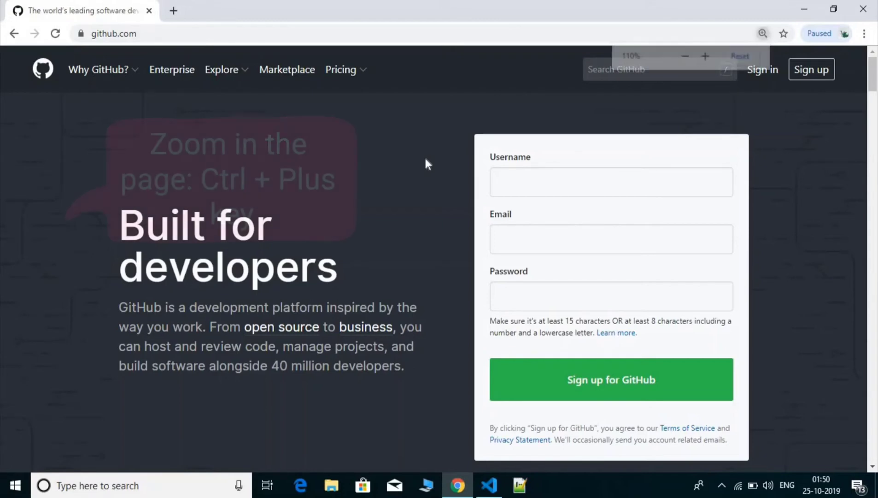
{"action": "key", "text": "ctrl+plus"}
{"action": "key", "text": "ctrl+plus"}
{"action": "key", "text": "ctrl+plus"}
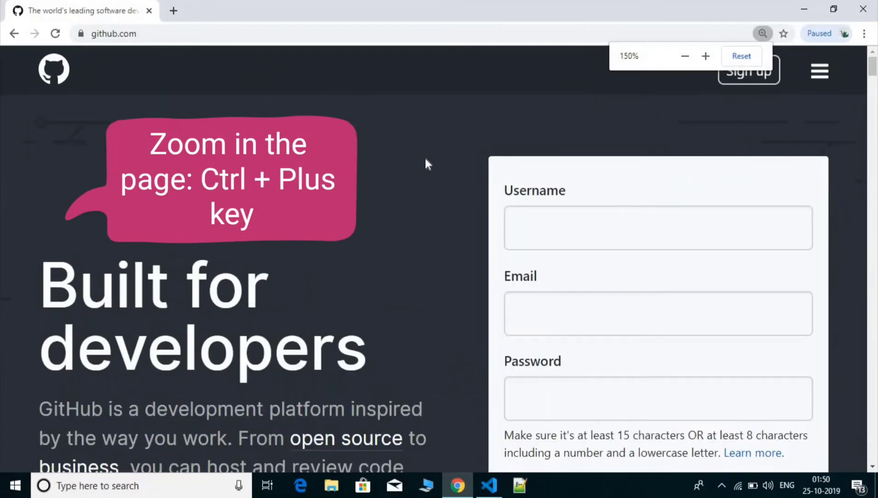
{"action": "key", "text": "ctrl+plus"}
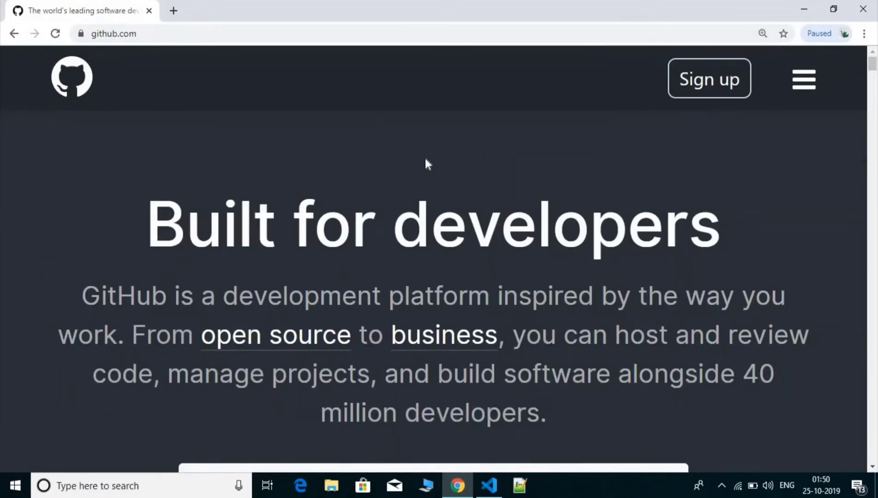
{"action": "key", "text": "ctrl+minus"}
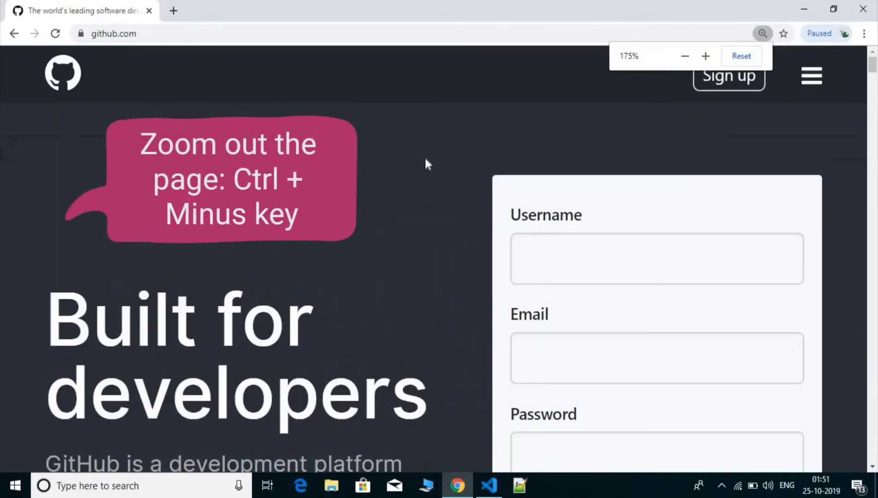
{"action": "key", "text": "ctrl+minus"}
{"action": "key", "text": "ctrl+minus"}
{"action": "key", "text": "ctrl+minus"}
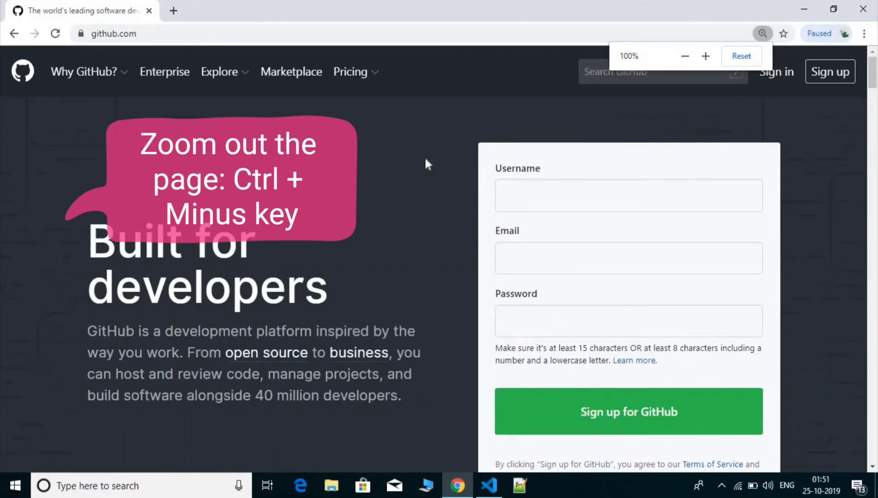
{"action": "key", "text": "ctrl+minus"}
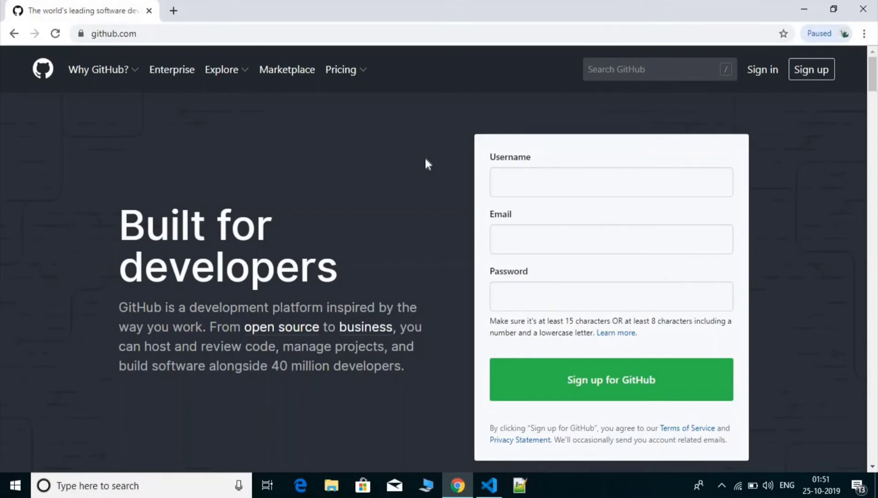
Find 'Git' on the GitHub page, clear the query, and open a blank new tab
{"action": "key", "text": "ctrl+f"}
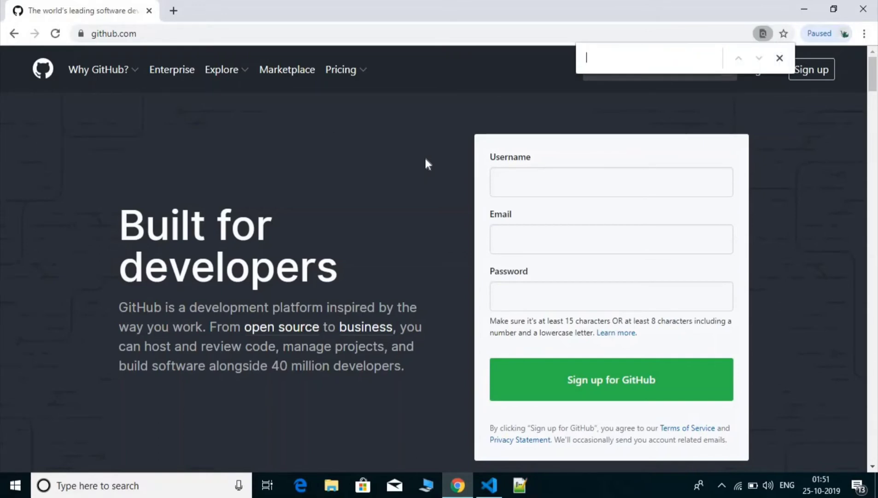
{"action": "type", "text": "Git"}
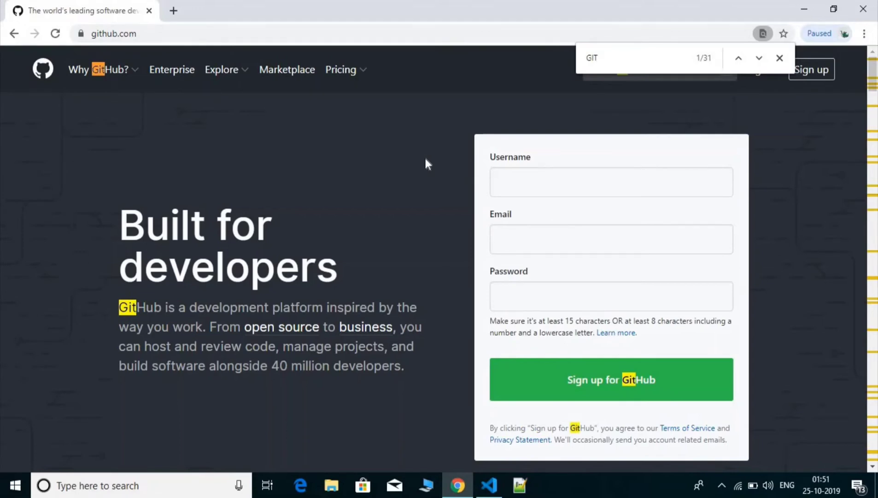
{"action": "key", "text": "BackSpace"}
{"action": "key", "text": "BackSpace"}
{"action": "key", "text": "BackSpace"}
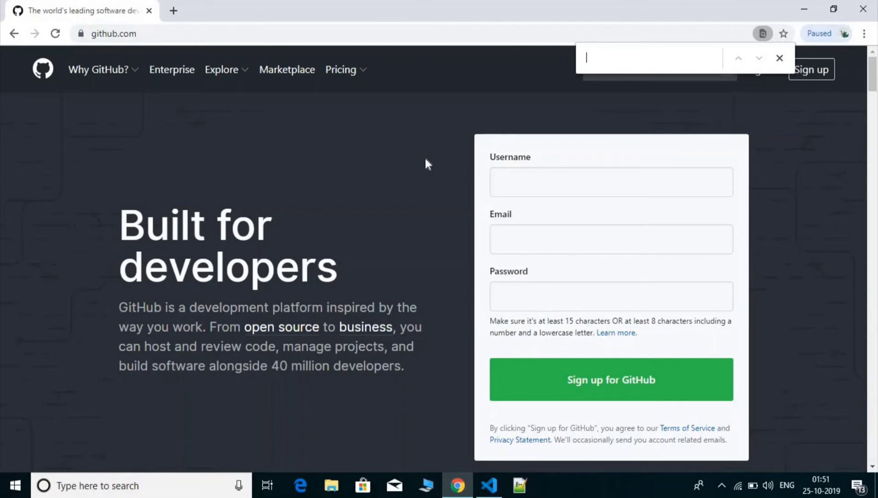
{"action": "key", "text": "ctrl+t"}
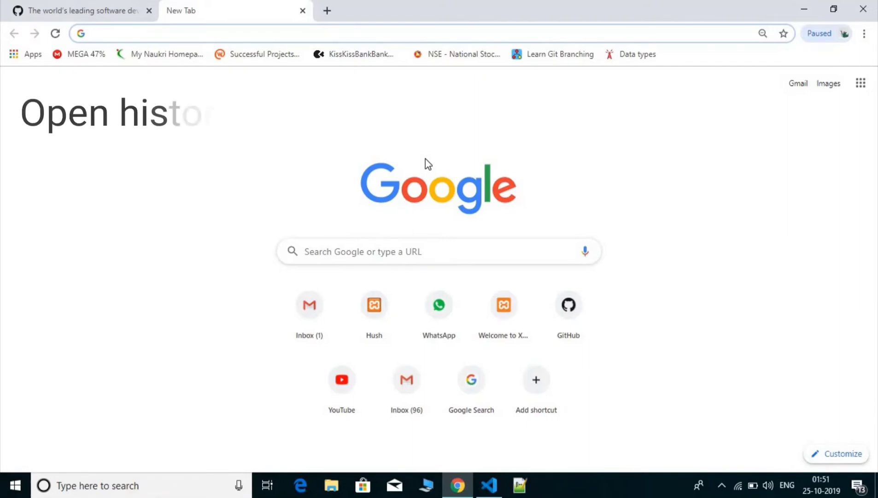
Show the History page listing today's GitHub, Gmail, Google Search and YouTube visits
{"action": "key", "text": "ctrl+h"}
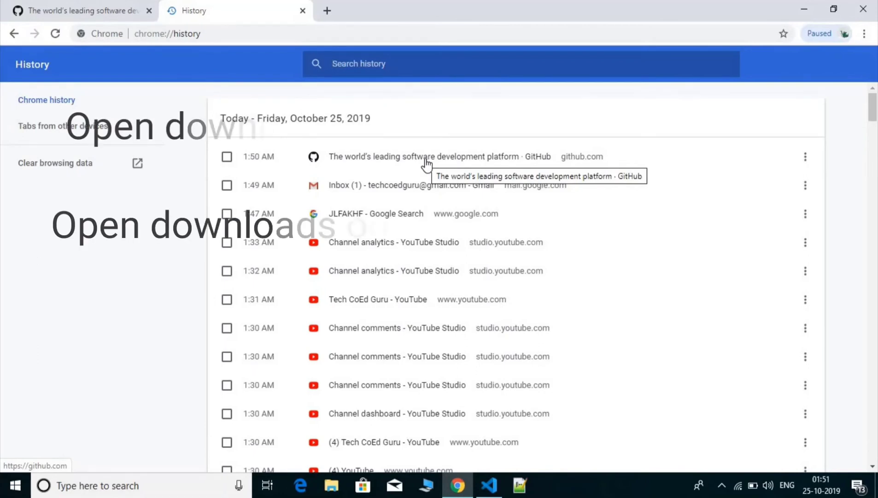
Show Downloads, load GitHub from a new tab's shortcut, and close the find bar
{"action": "key", "text": "ctrl+j"}
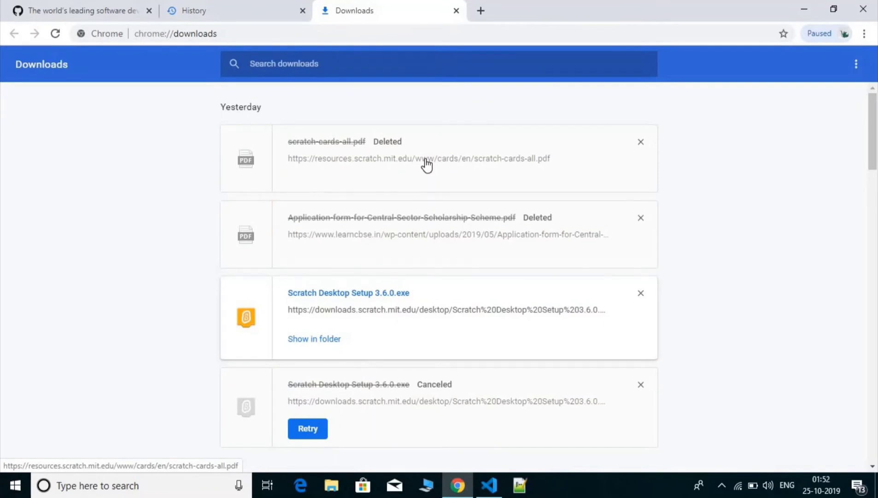
{"action": "left_click", "coordinate": [482, 9]}
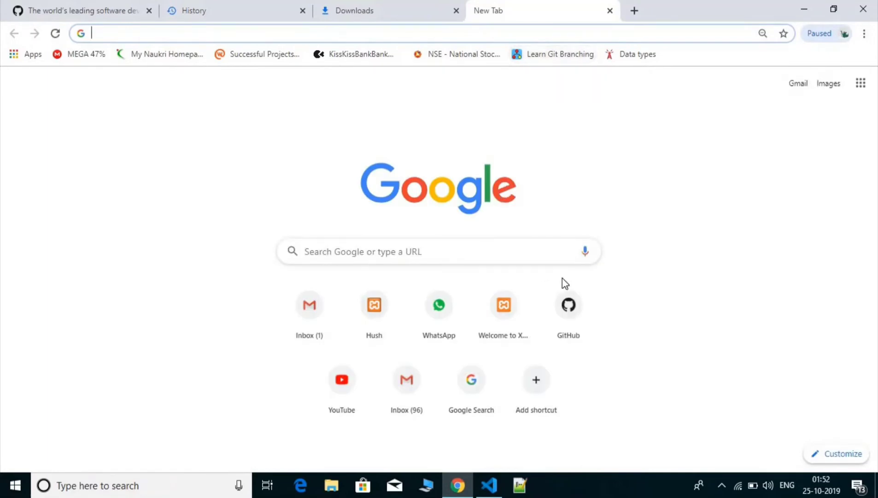
{"action": "left_click", "coordinate": [568, 304]}
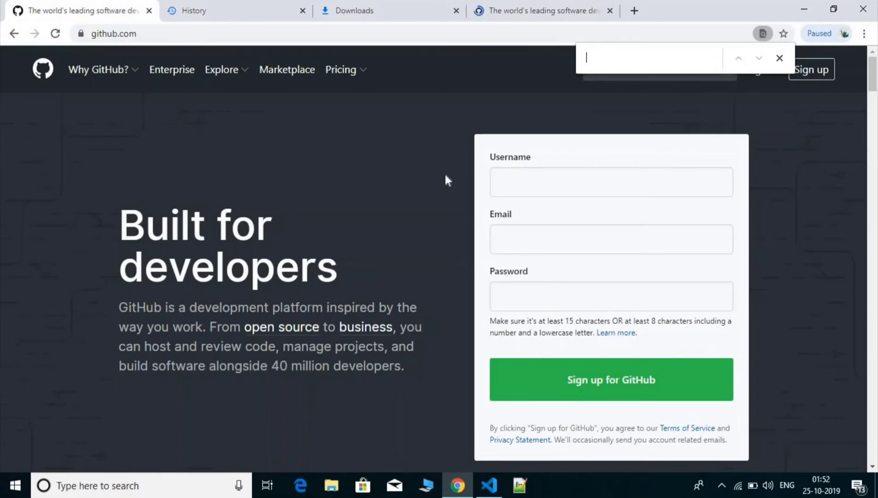
{"action": "left_click", "coordinate": [779, 59]}
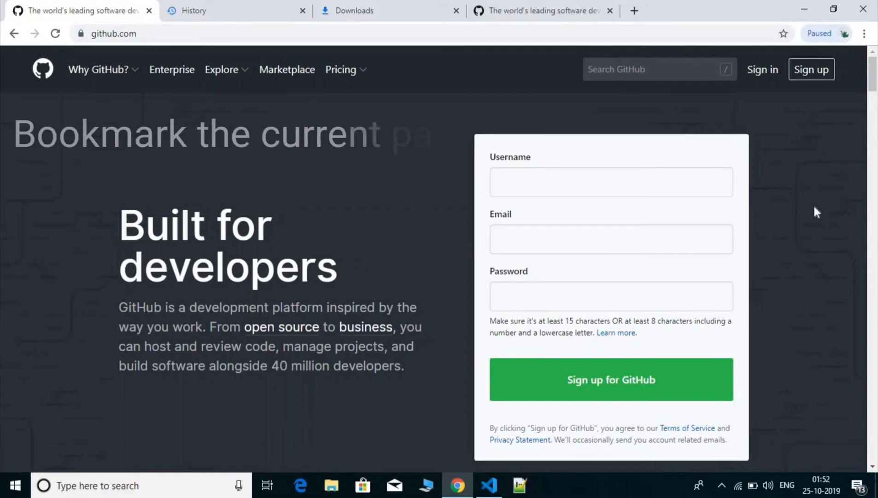
Bookmark the GitHub homepage to the Bookmarks bar and confirm with Done
{"action": "key", "text": "ctrl+d"}
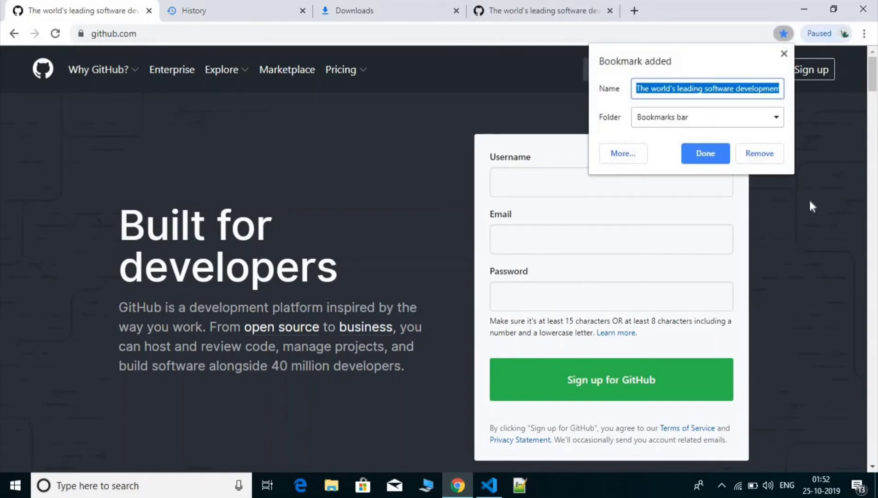
{"action": "left_click", "coordinate": [709, 156]}
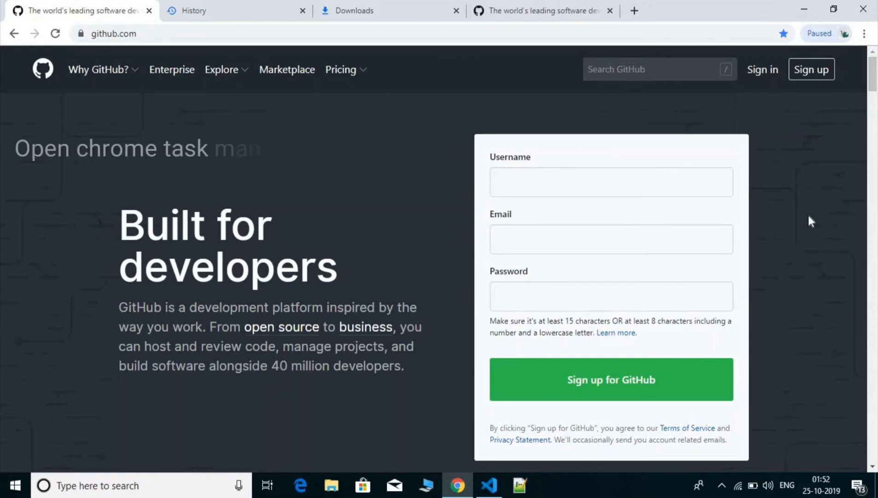
Open Chrome's Task Manager with Shift+Esc, scroll its process list, then close it
{"action": "key", "text": "shift+Escape"}
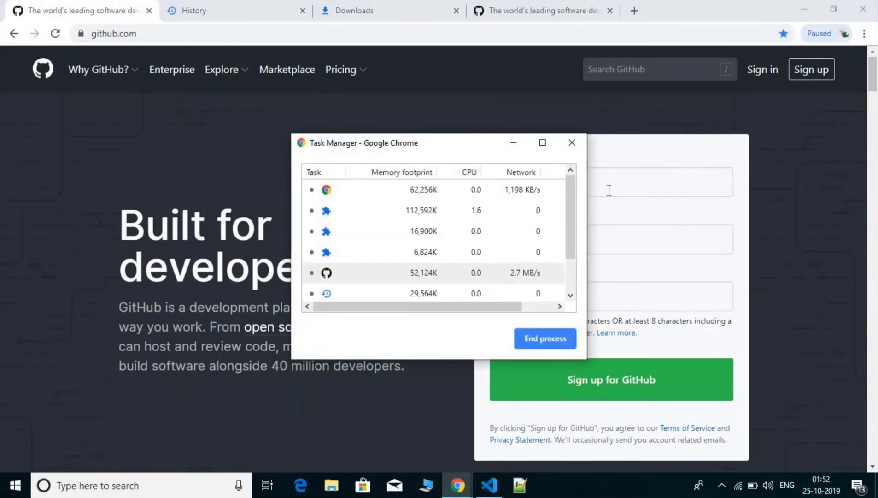
{"action": "scroll", "coordinate": [562, 190], "scroll_direction": "down", "scroll_amount": 2}
{"action": "scroll", "coordinate": [562, 189], "scroll_direction": "up", "scroll_amount": 1}
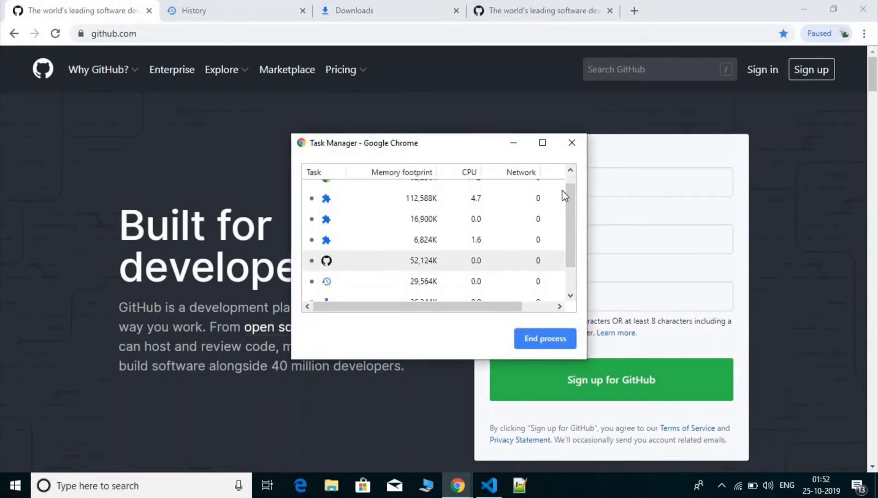
{"action": "scroll", "coordinate": [563, 190], "scroll_direction": "down", "scroll_amount": 1}
{"action": "scroll", "coordinate": [562, 190], "scroll_direction": "up", "scroll_amount": 2}
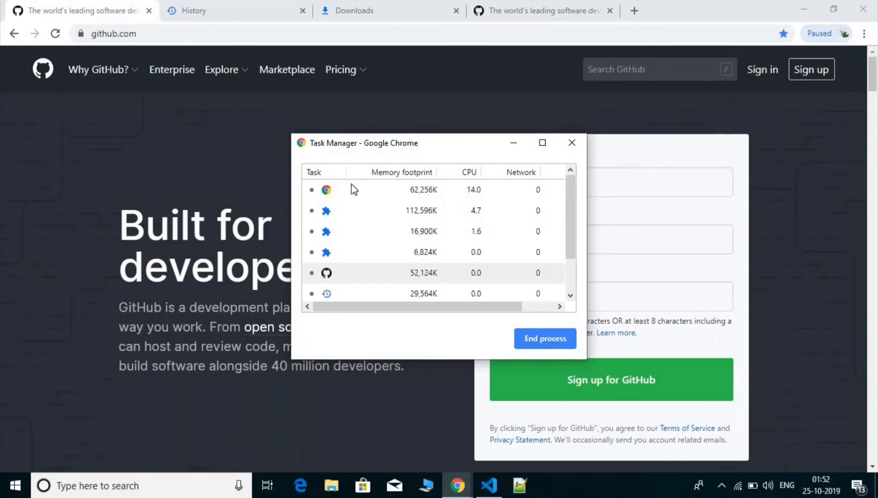
{"action": "left_click", "coordinate": [571, 143]}
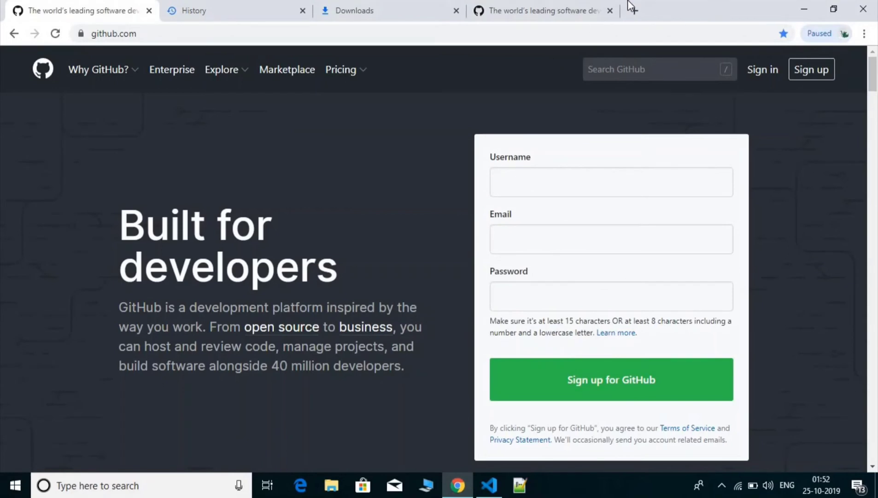
Close the duplicate GitHub tab, add a New Tab, and scroll down the GitHub page
{"action": "left_click", "coordinate": [610, 10]}
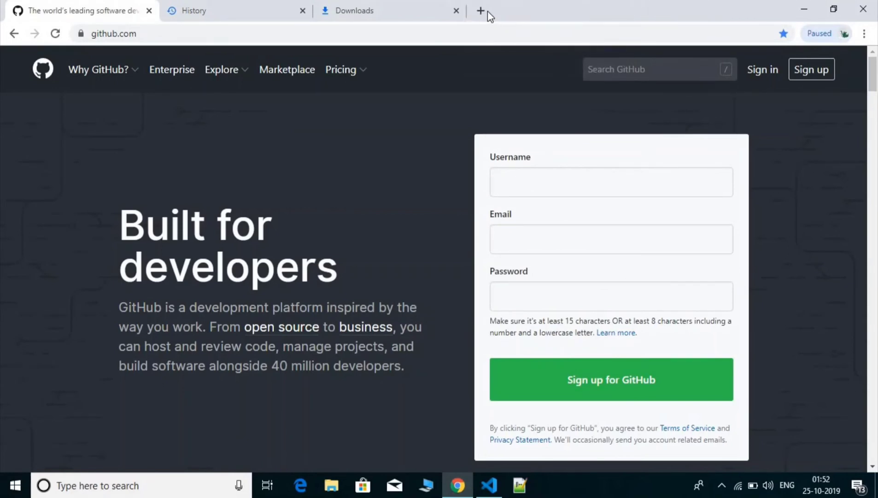
{"action": "left_click", "coordinate": [482, 11]}
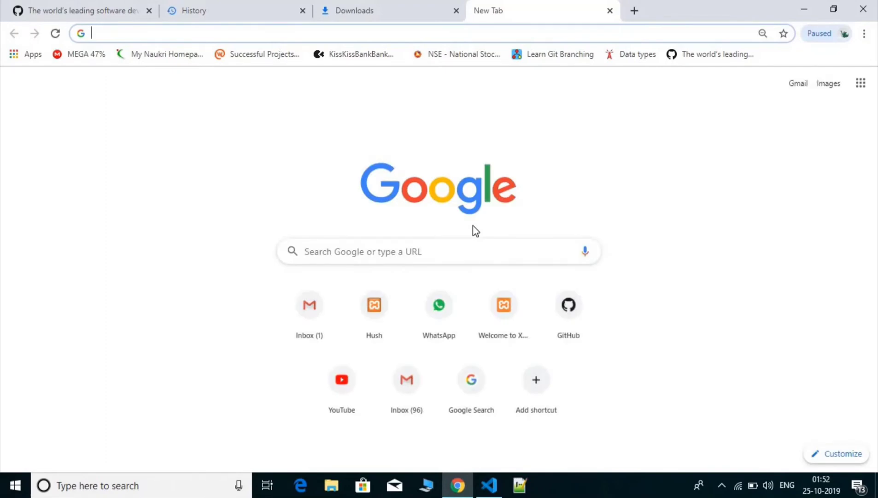
{"action": "left_click", "coordinate": [69, 9]}
{"action": "scroll", "coordinate": [233, 220], "scroll_direction": "down", "scroll_amount": 3}
{"action": "scroll", "coordinate": [233, 220], "scroll_direction": "down", "scroll_amount": 5}
{"action": "scroll", "coordinate": [234, 220], "scroll_direction": "down", "scroll_amount": 6}
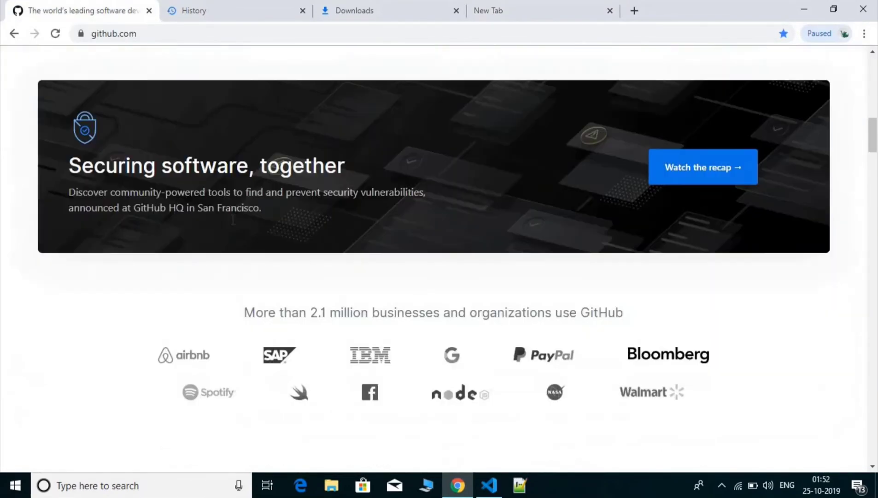
{"action": "scroll", "coordinate": [234, 220], "scroll_direction": "down", "scroll_amount": 4}
{"action": "scroll", "coordinate": [233, 219], "scroll_direction": "down", "scroll_amount": 4}
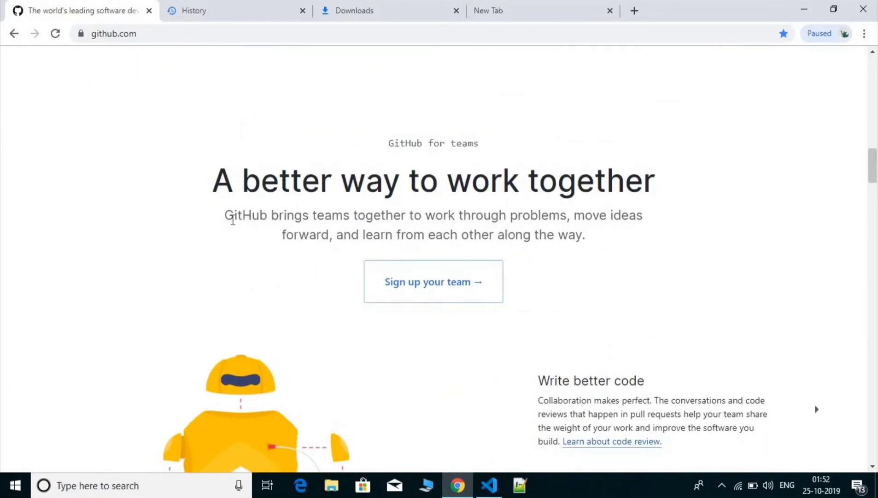
Search Google for 'JLKJLKJF' directly from the address bar using Ctrl+L
{"action": "key", "text": "ctrl+l"}
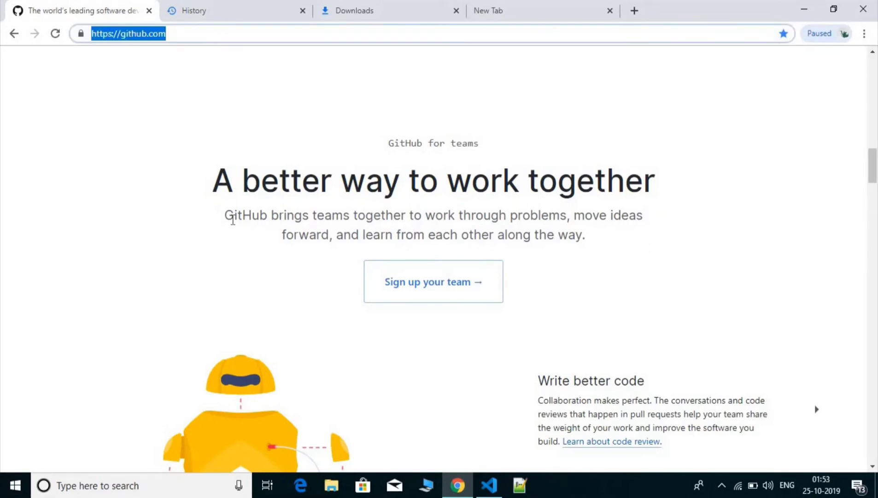
{"action": "type", "text": "JLKJLKJF"}
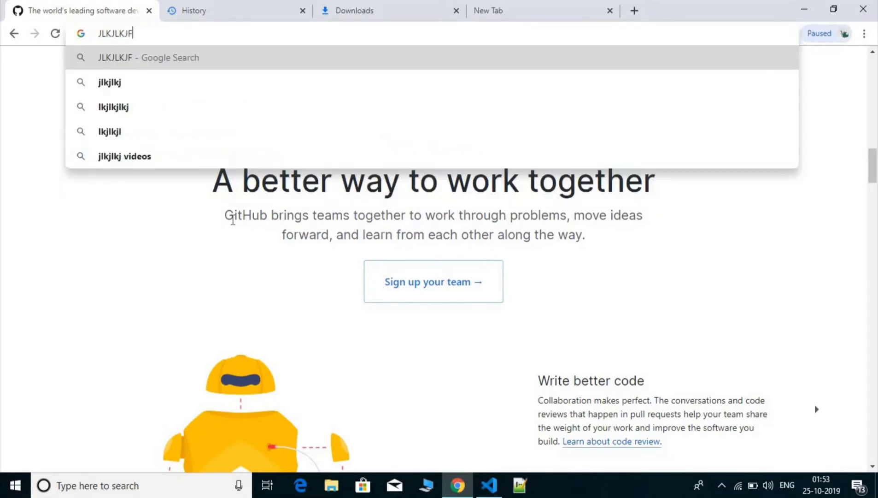
{"action": "key", "text": "Return"}
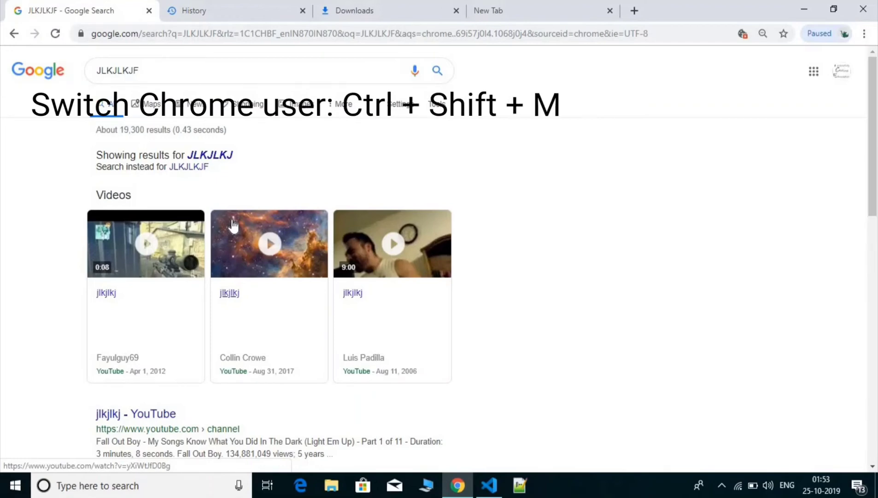
{"action": "key", "text": "ctrl+shift+m"}
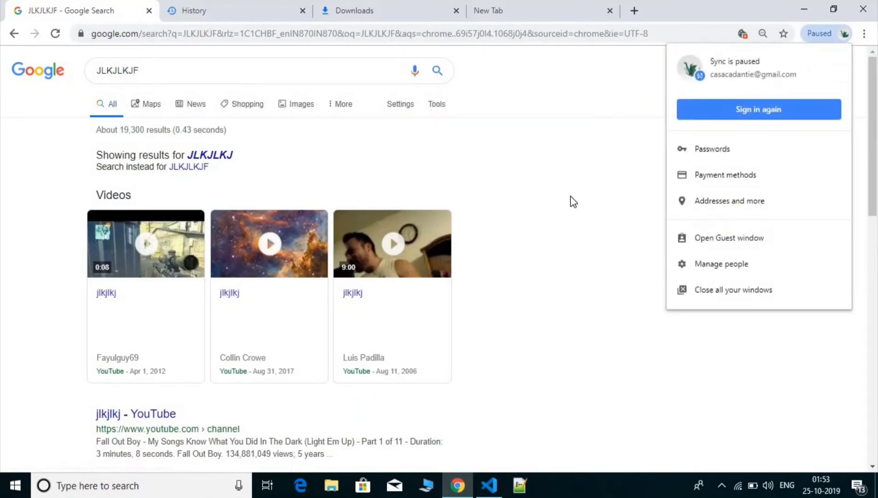
{"action": "key", "text": "Escape"}
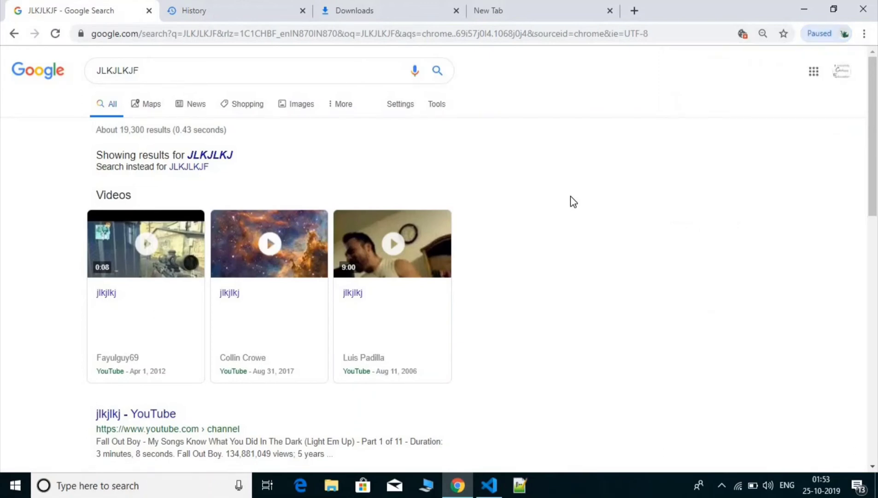
{"action": "scroll", "coordinate": [570, 201], "scroll_direction": "down", "scroll_amount": 3}
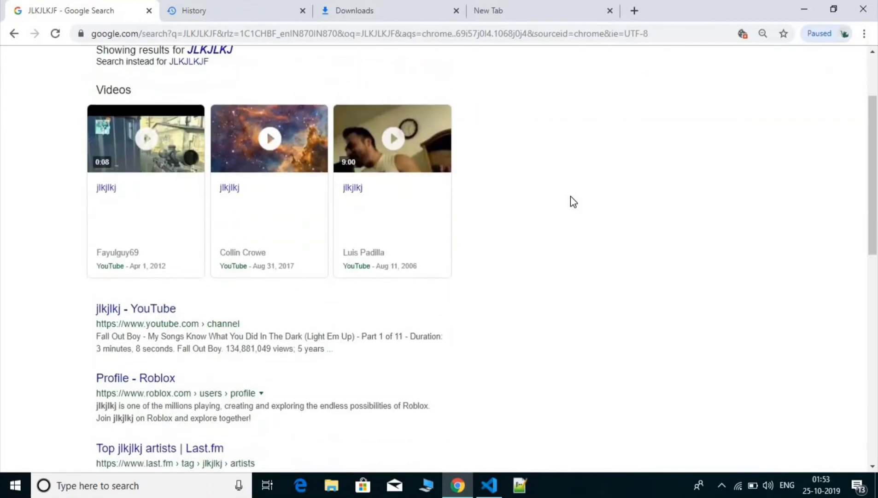
{"action": "scroll", "coordinate": [570, 202], "scroll_direction": "down", "scroll_amount": 7}
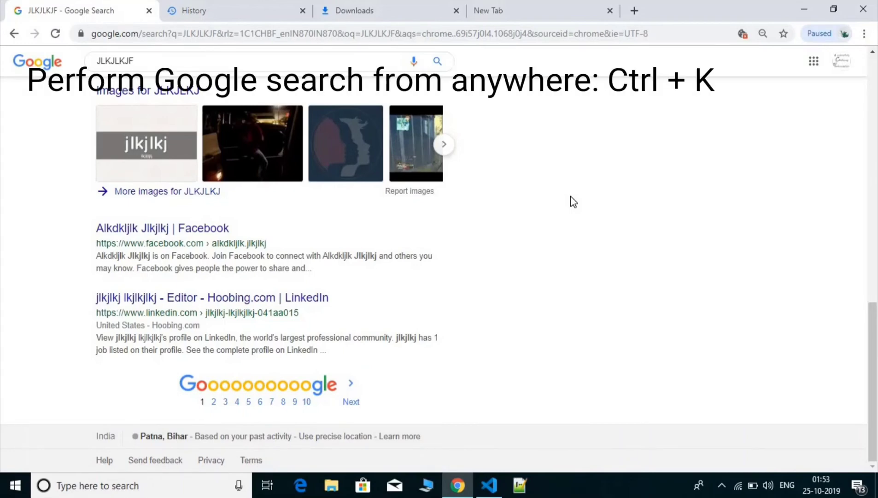
Search Google for 'GFSG' using the Ctrl+K search shortcut
{"action": "key", "text": "ctrl+k"}
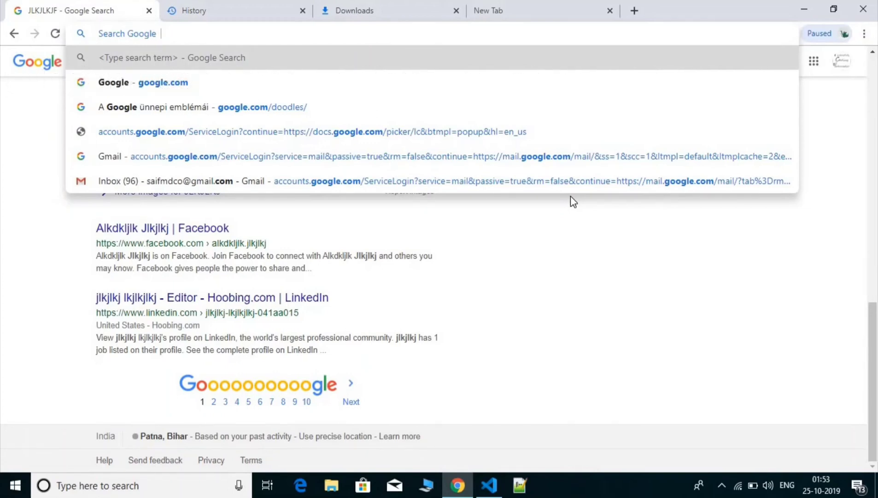
{"action": "type", "text": "GFSG"}
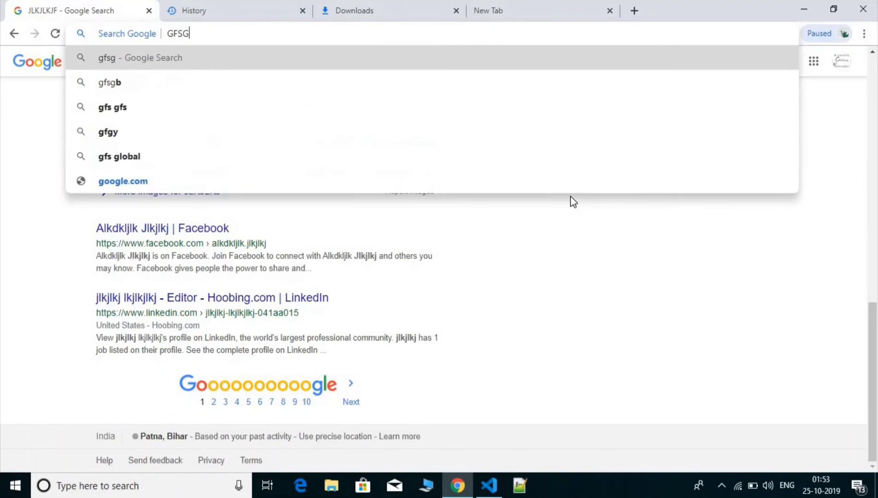
{"action": "key", "text": "Return"}
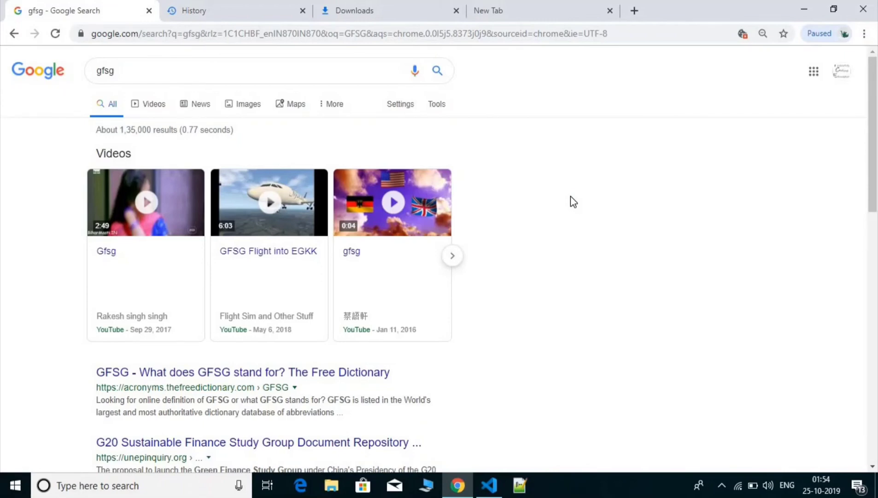
{"action": "left_click", "coordinate": [864, 34]}
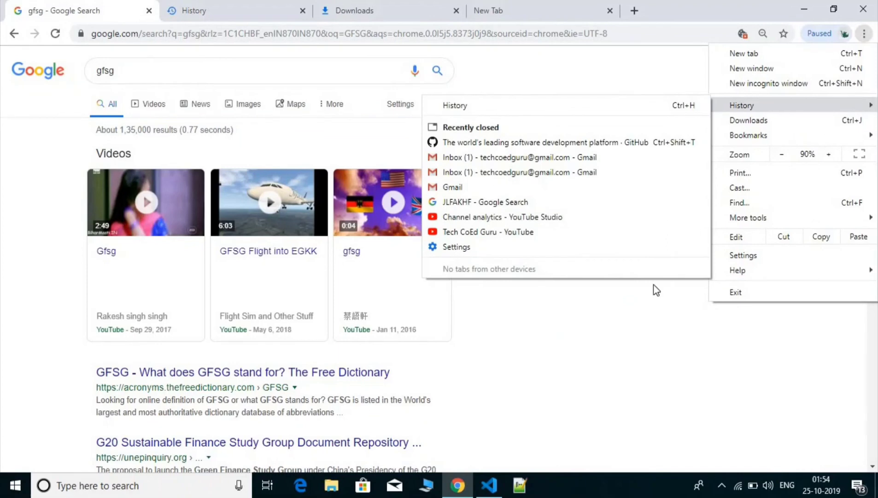
{"action": "left_click", "coordinate": [643, 349]}
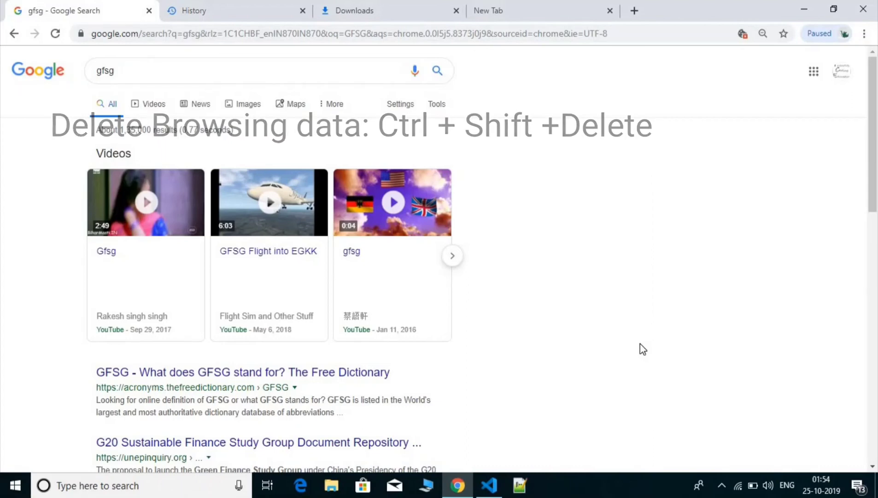
Clear the last hour's cookies and cached files, close Settings, and start a new tab
{"action": "key", "text": "ctrl+shift+Delete"}
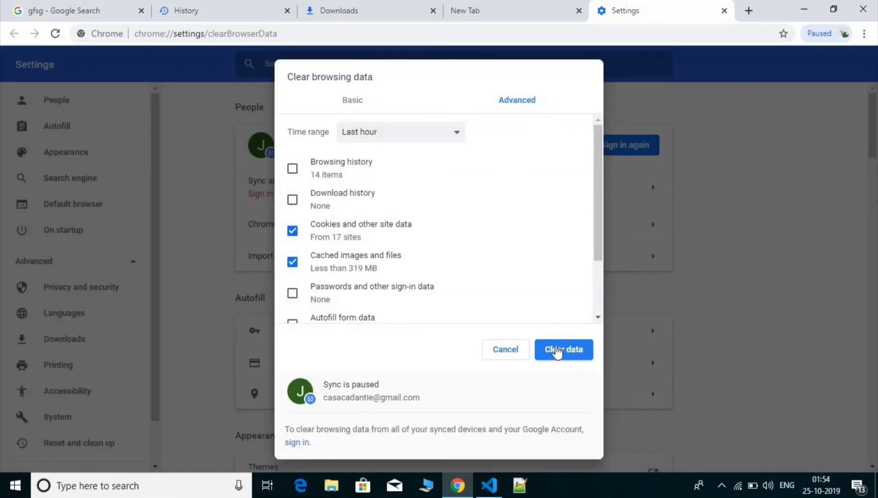
{"action": "left_click", "coordinate": [515, 349]}
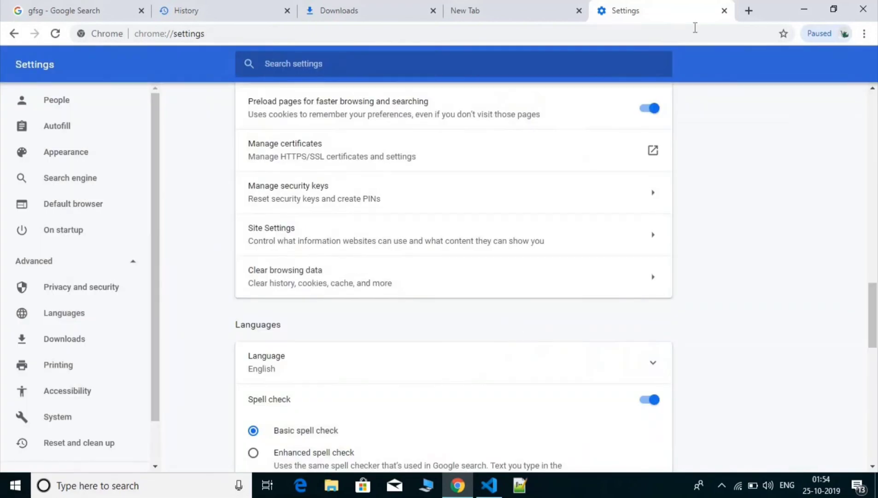
{"action": "left_click", "coordinate": [724, 11]}
{"action": "left_click", "coordinate": [636, 10]}
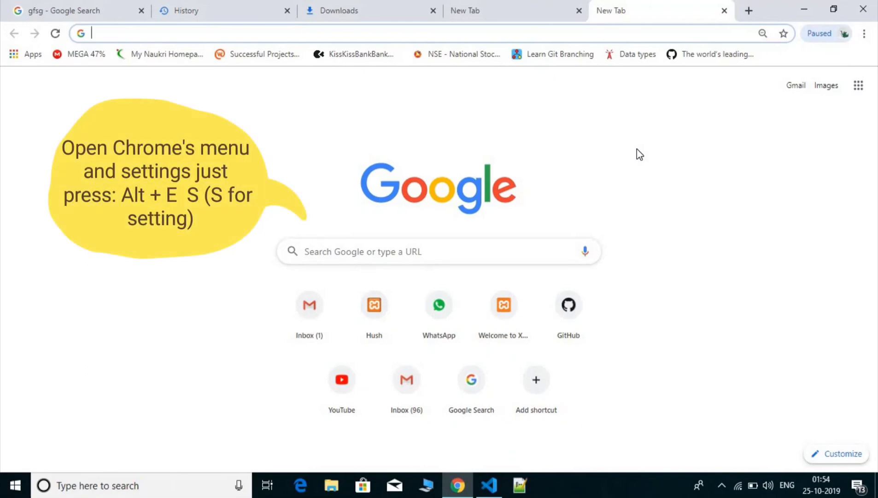
Open Settings in the blank tab with Alt+E, S, then add a sixth new tab
{"action": "key", "text": "alt+e"}
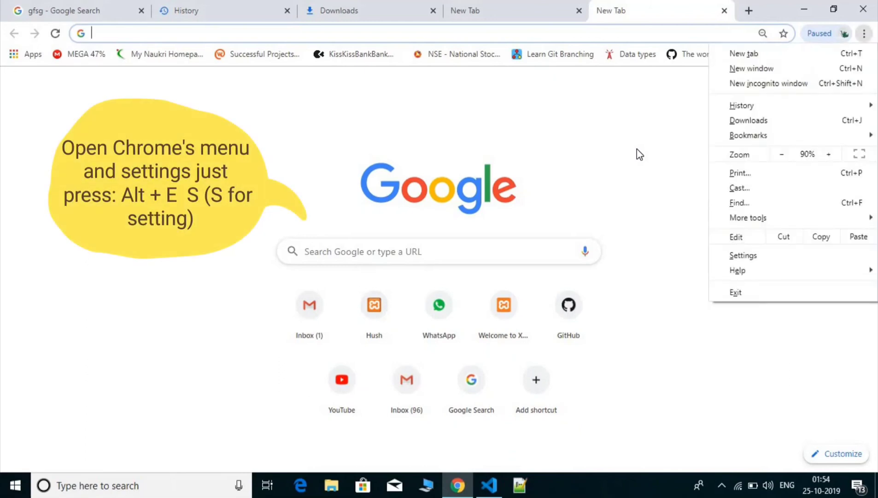
{"action": "key", "text": "s"}
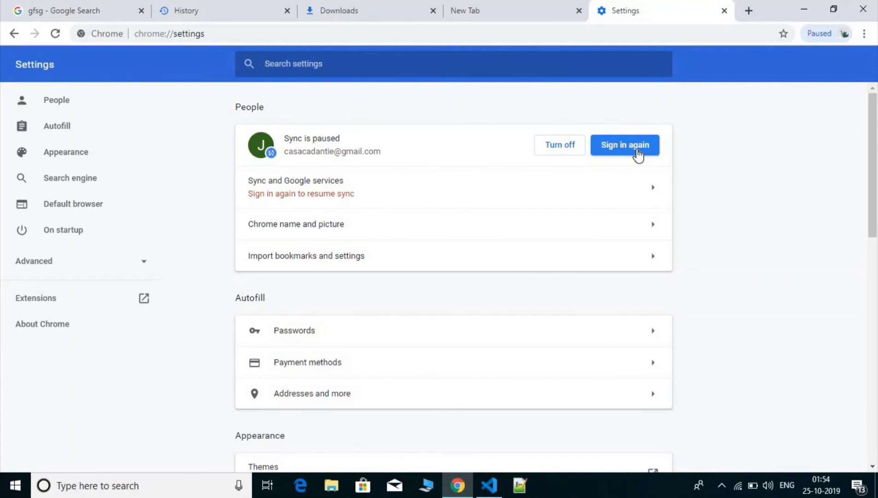
{"action": "left_click", "coordinate": [745, 11]}
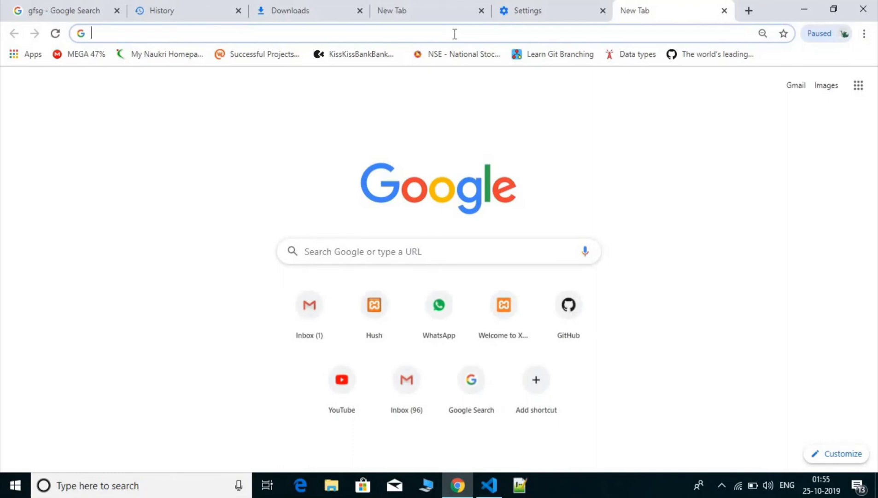
Type 'facebook' without the .com suffix and use Ctrl+Enter to open facebook.com
{"action": "type", "text": "FACEN"}
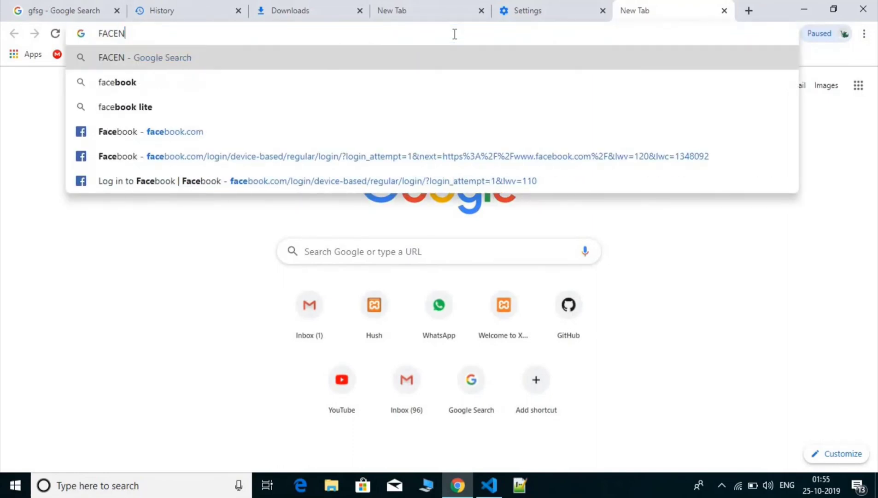
{"action": "key", "text": "BackSpace"}
{"action": "key", "text": "BackSpace"}
{"action": "type", "text": "E"}
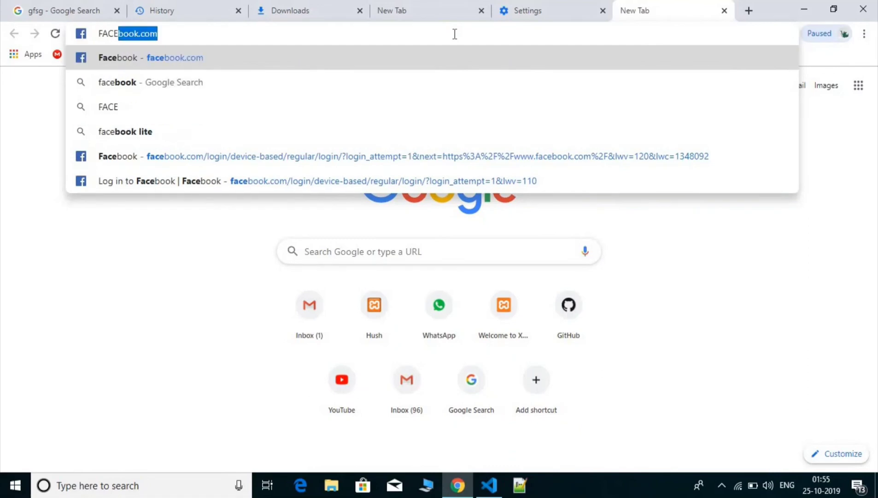
{"action": "type", "text": "BOOL"}
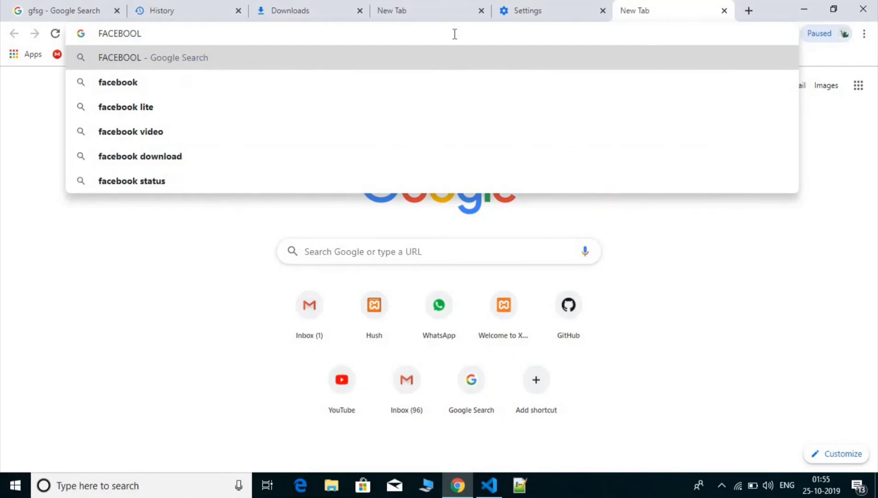
{"action": "key", "text": "BackSpace"}
{"action": "type", "text": "K"}
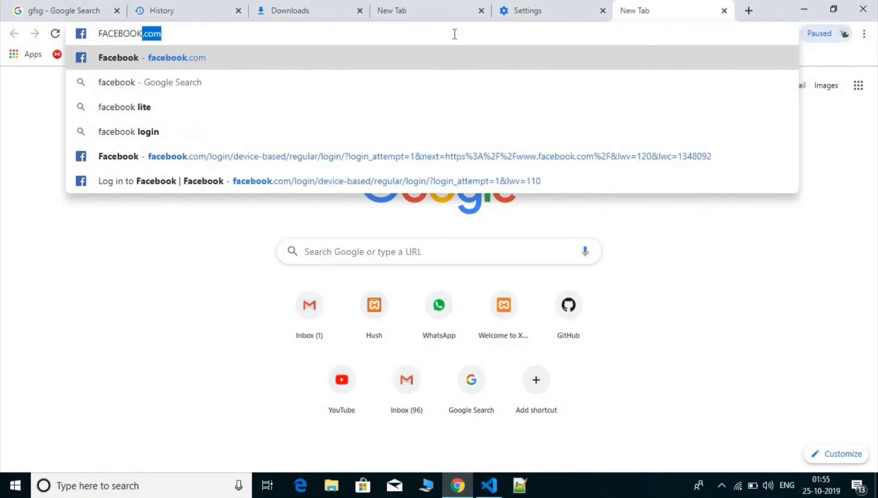
{"action": "key", "text": "BackSpace"}
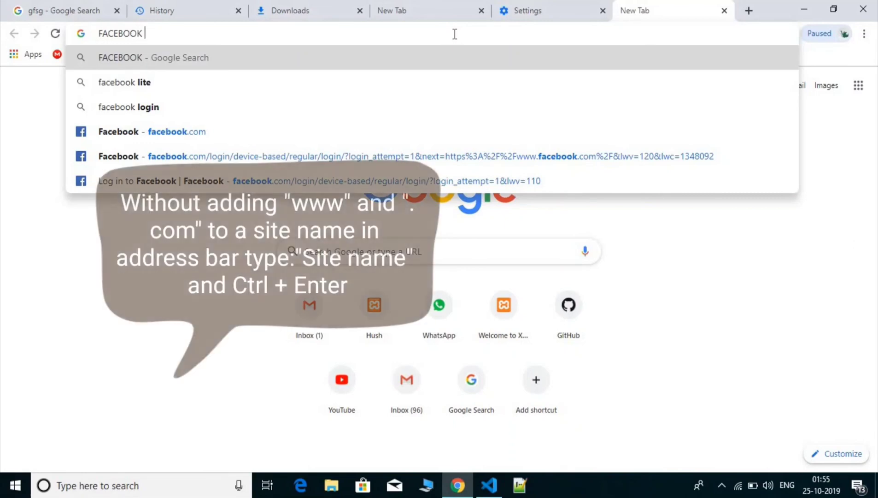
{"action": "key", "text": "ctrl+Return"}
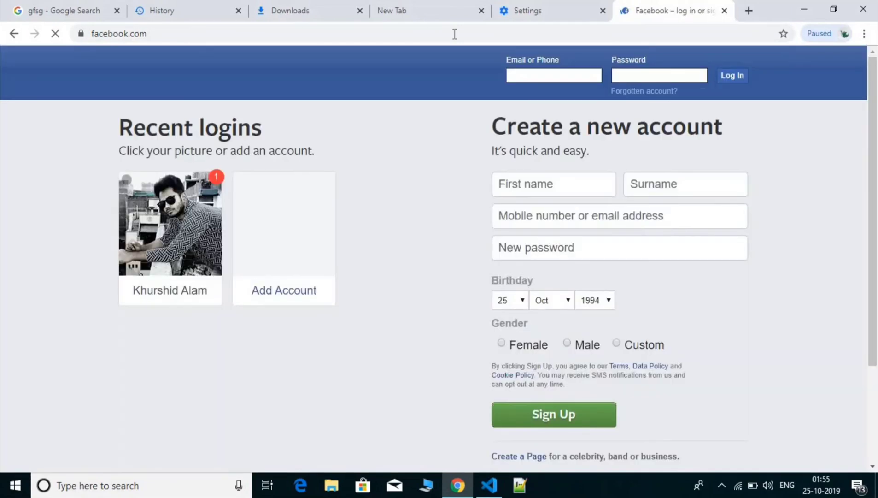
Close the Facebook tab and then the Settings tab
{"action": "left_click", "coordinate": [722, 10]}
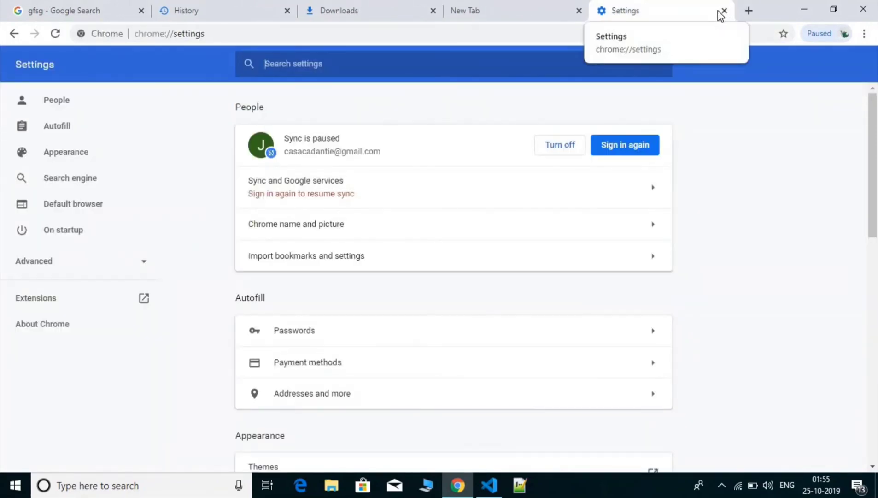
{"action": "left_click", "coordinate": [724, 11]}
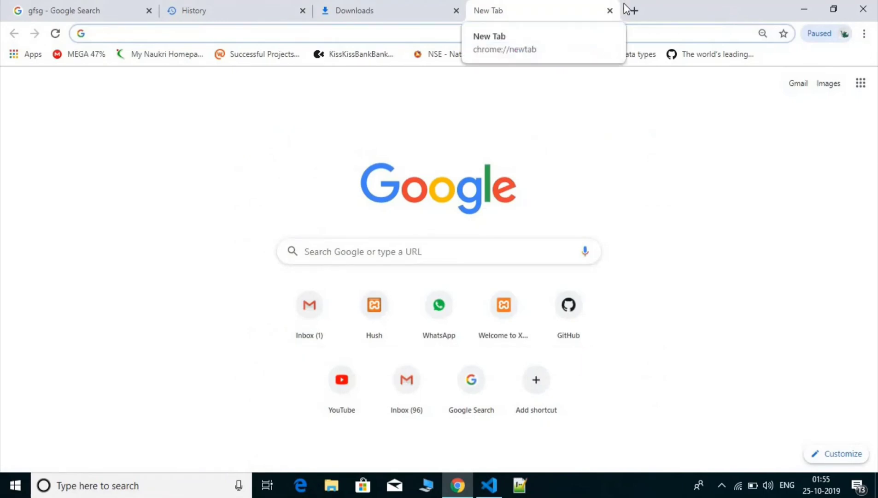